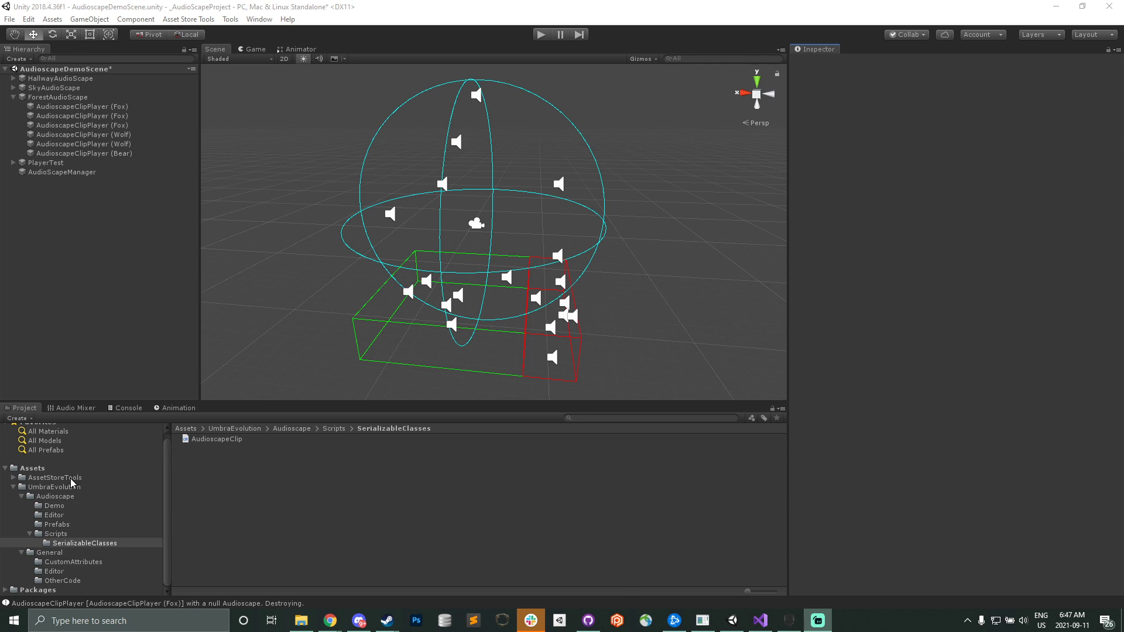
- Browse the UmbraEvolution package, examining General, Audioscape, and Audioscape's Demo, Editor, Prefabs, Scripts and SerializableClasses folders
{"action": "left_click", "coordinate": [71, 489]}
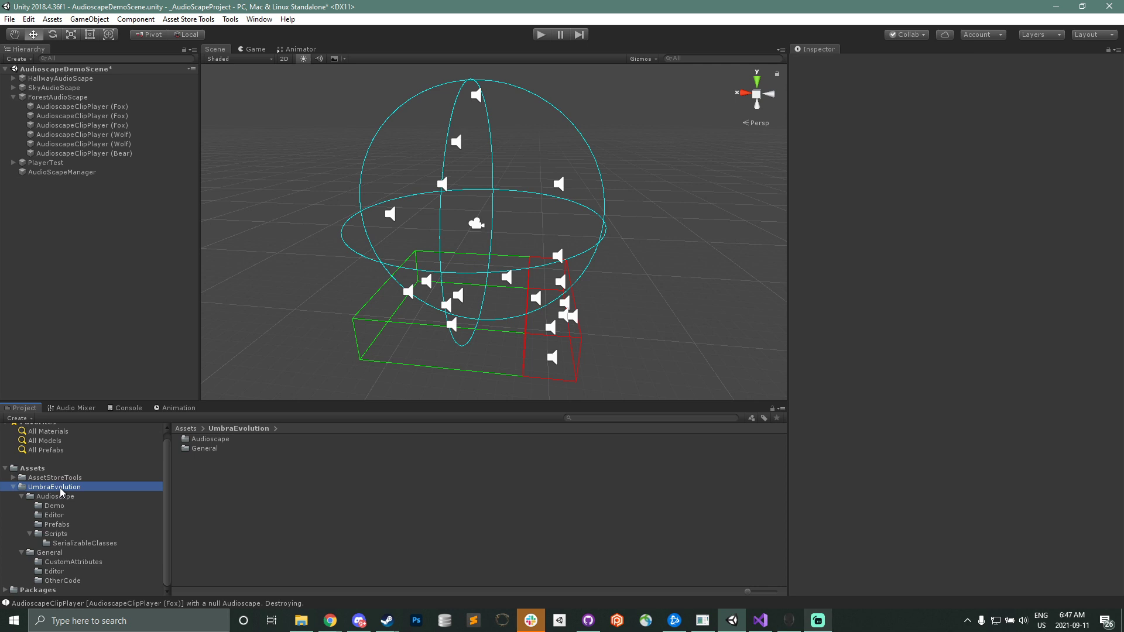
{"action": "left_click", "coordinate": [58, 555]}
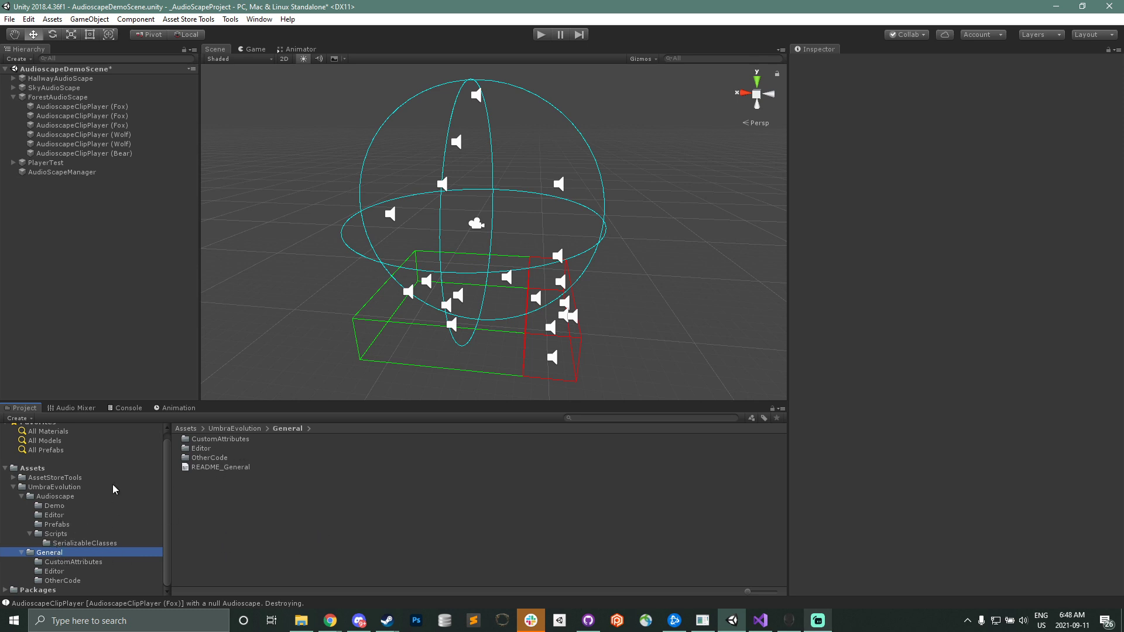
{"action": "left_click", "coordinate": [56, 496]}
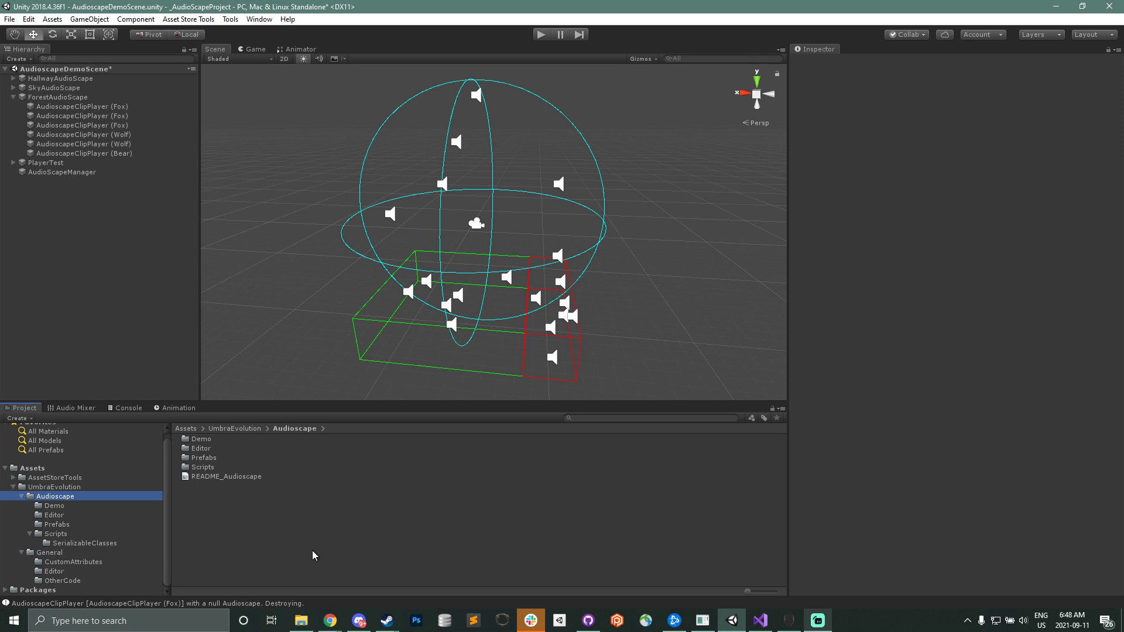
{"action": "left_click", "coordinate": [46, 506]}
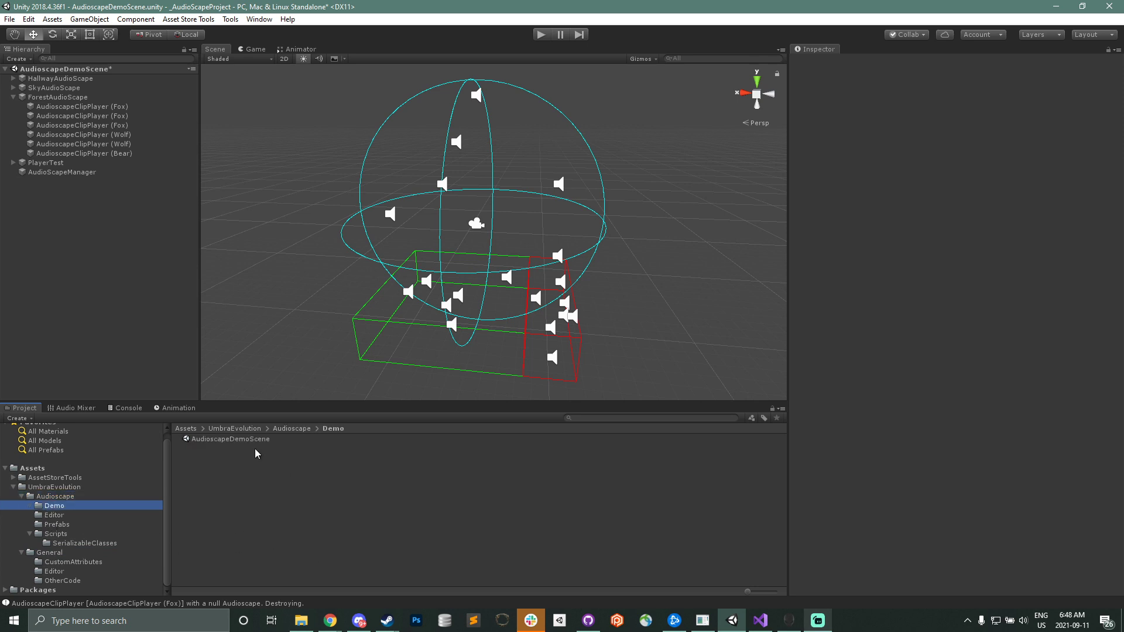
{"action": "middle_click_drag", "start_coordinate": [445, 266], "coordinate": [460, 213]}
{"action": "left_click", "coordinate": [58, 516]}
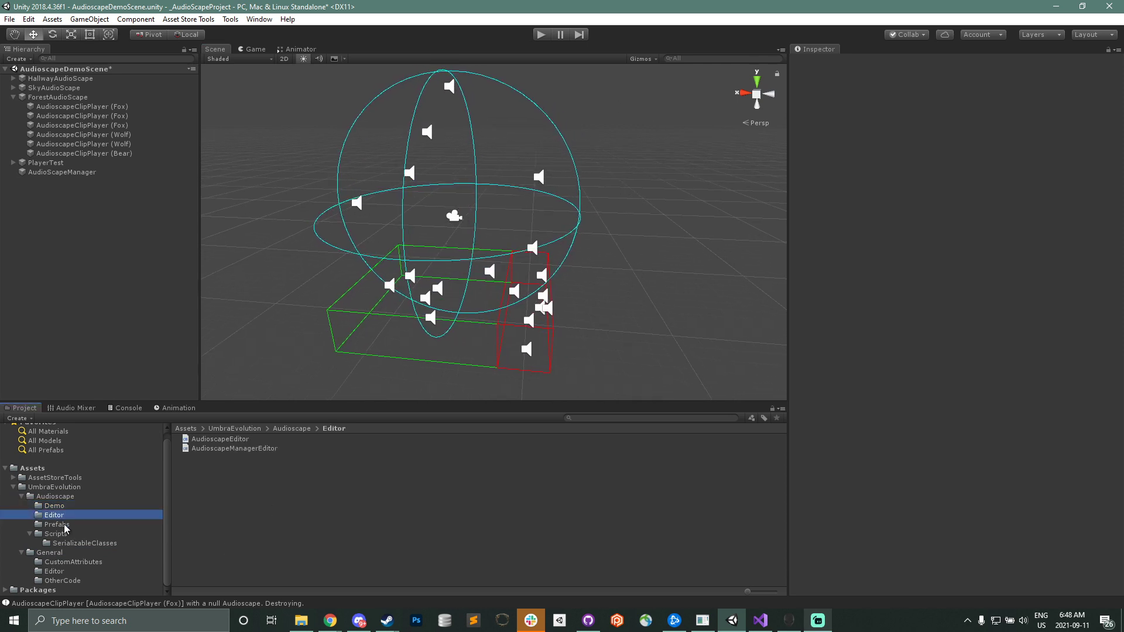
{"action": "left_click", "coordinate": [56, 525]}
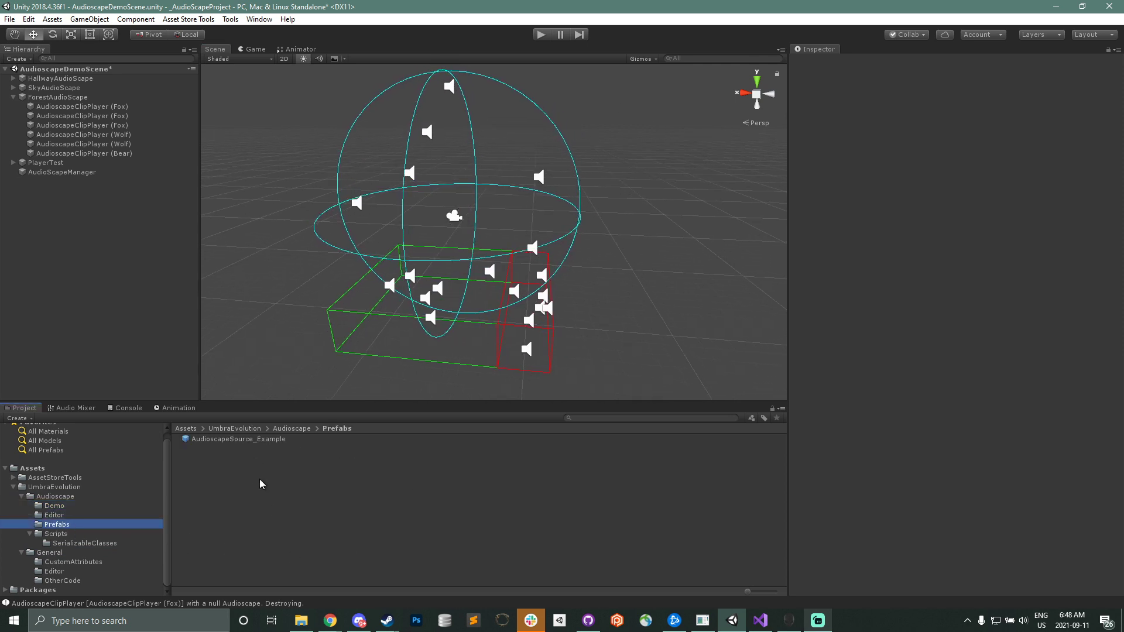
{"action": "left_click", "coordinate": [55, 534]}
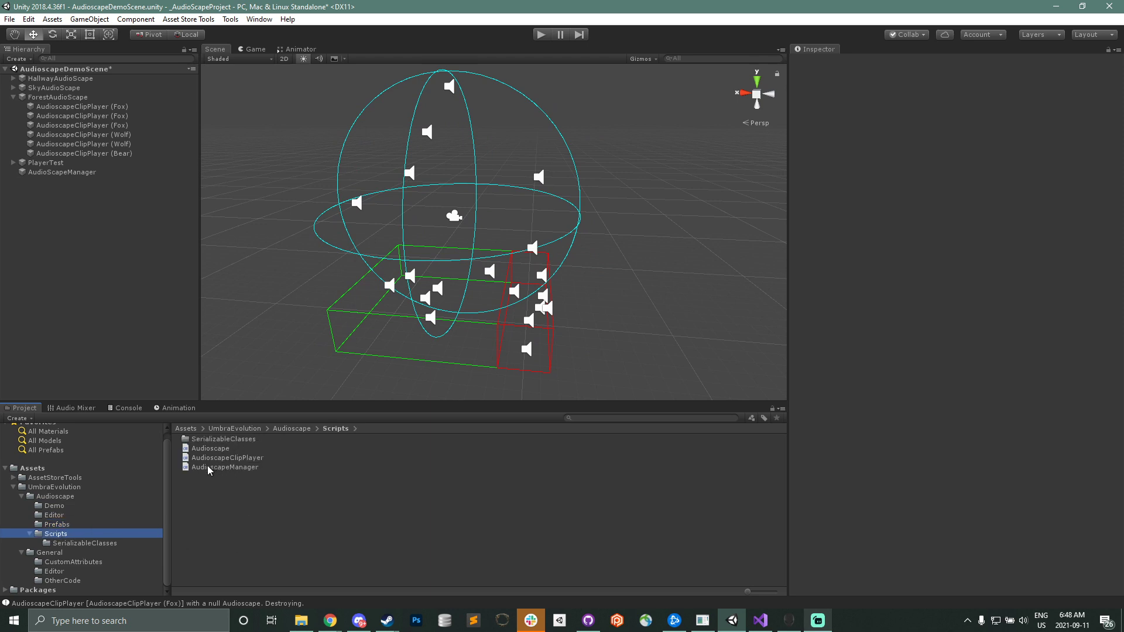
{"action": "left_click", "coordinate": [110, 542]}
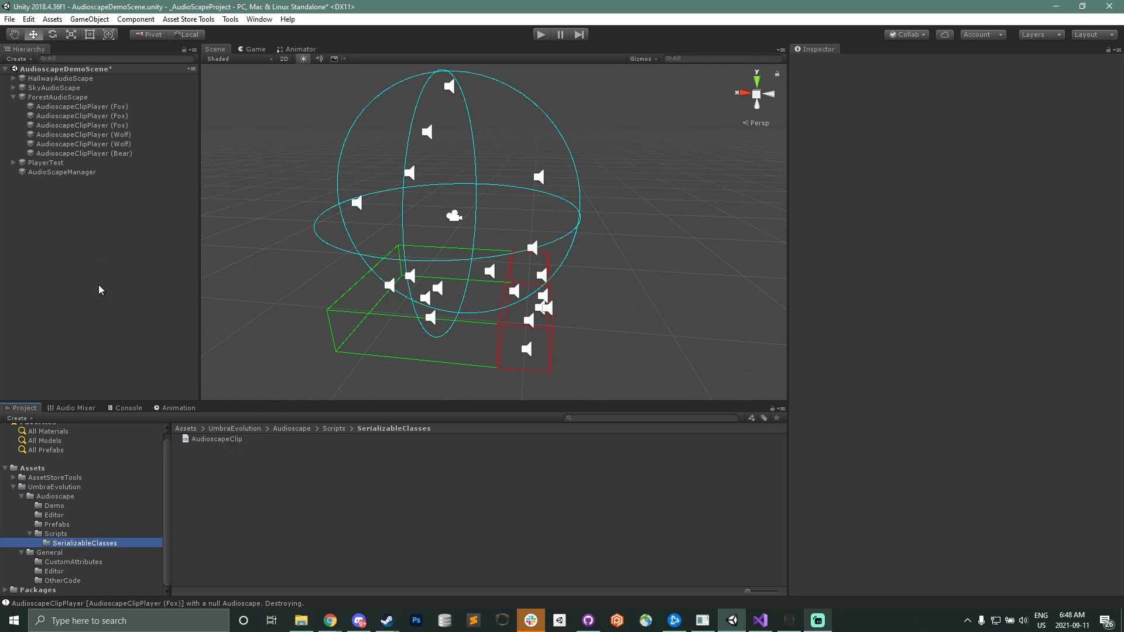
- Run UmbraEvolution's Create Audioscape Manager command for the demo scene
{"action": "left_click", "coordinate": [230, 21]}
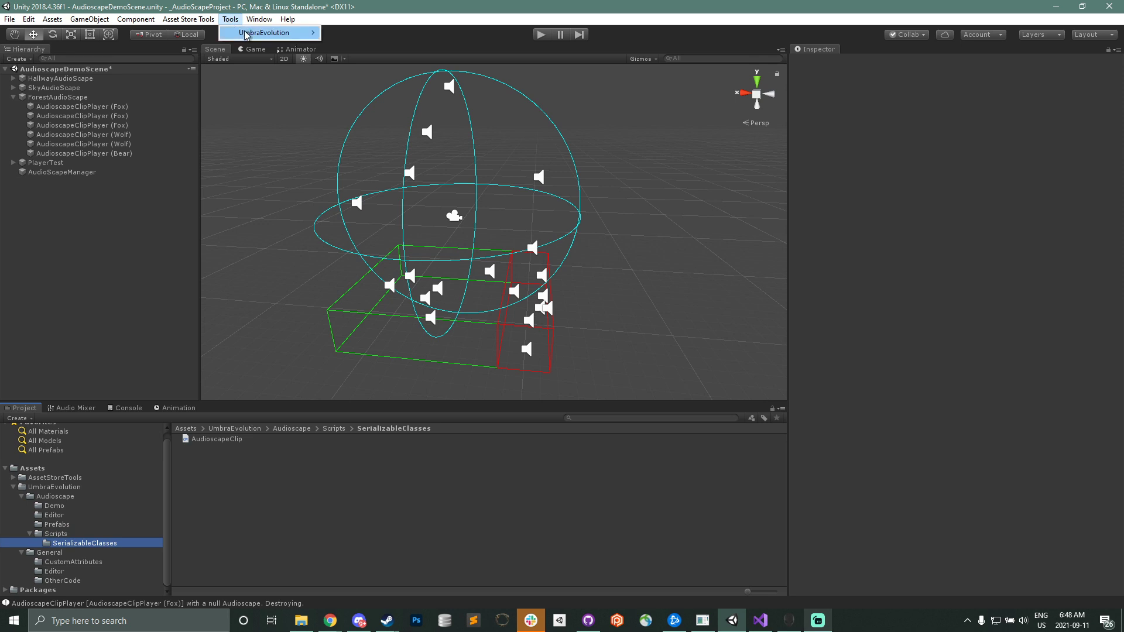
{"action": "mouse_move", "coordinate": [278, 32]}
{"action": "mouse_move", "coordinate": [357, 36]}
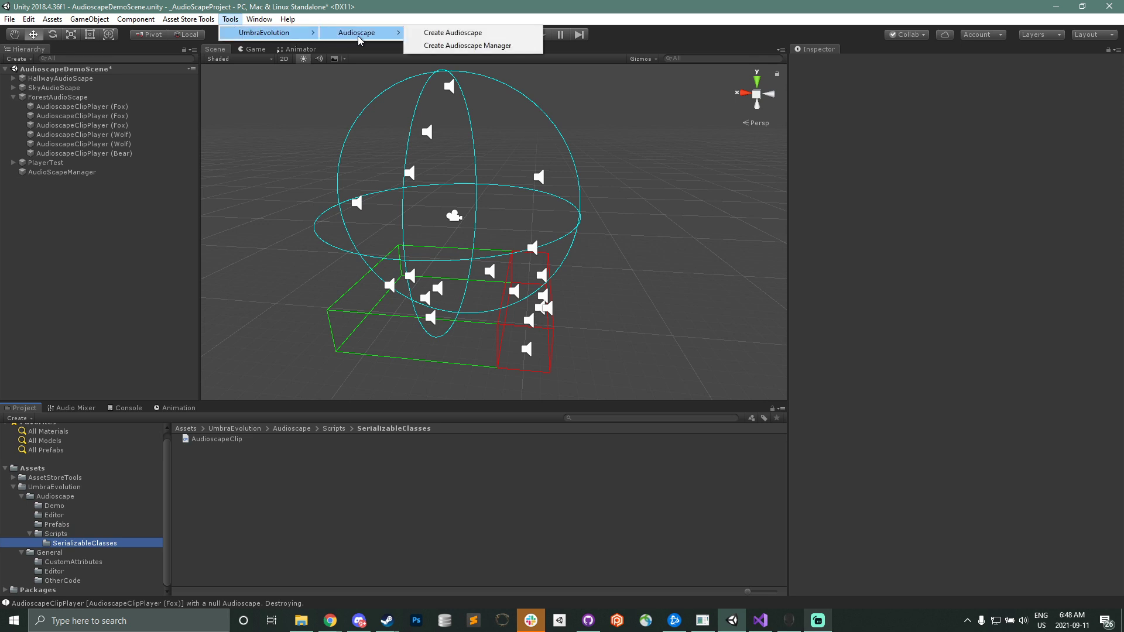
{"action": "left_click", "coordinate": [456, 48]}
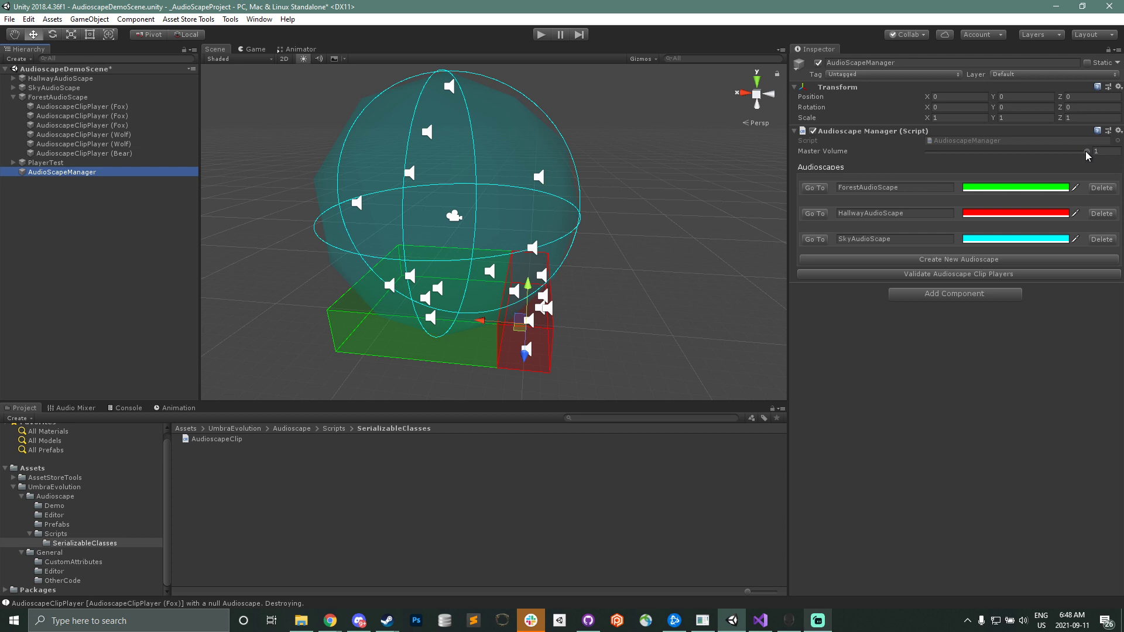
- Go to ForestAudioScape from the manager's audioscape list and return to AudioScapeManager
{"action": "left_click", "coordinate": [817, 193]}
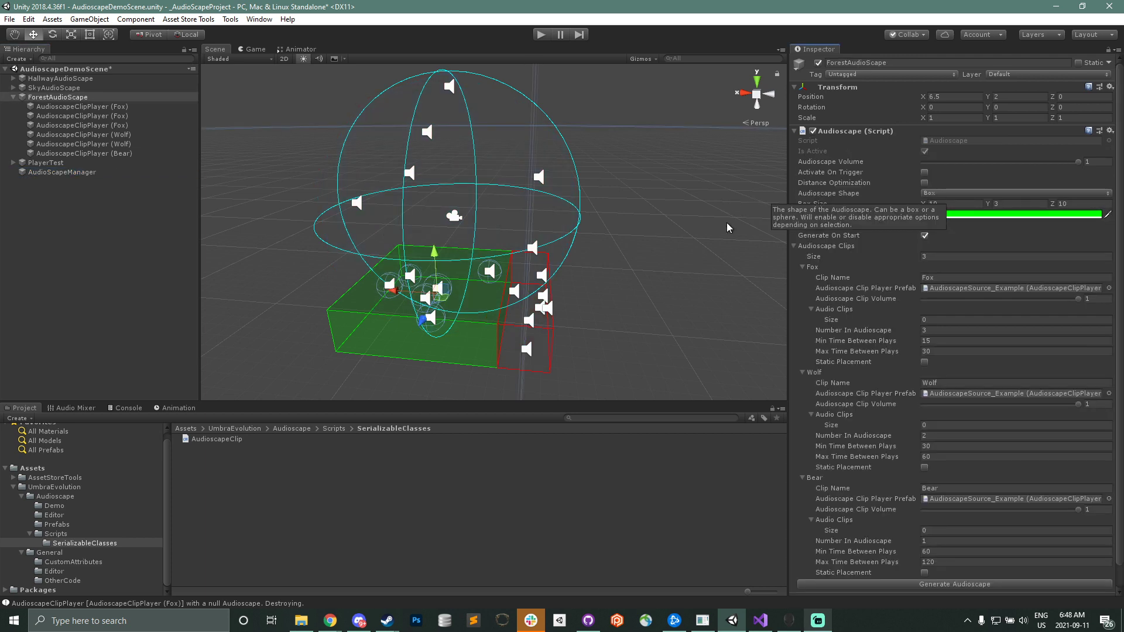
{"action": "left_click", "coordinate": [42, 173]}
- Try recolouring ForestAudioScape to amber FFC100 in the manager's audioscape list and undo the colour change
{"action": "left_click", "coordinate": [916, 188]}
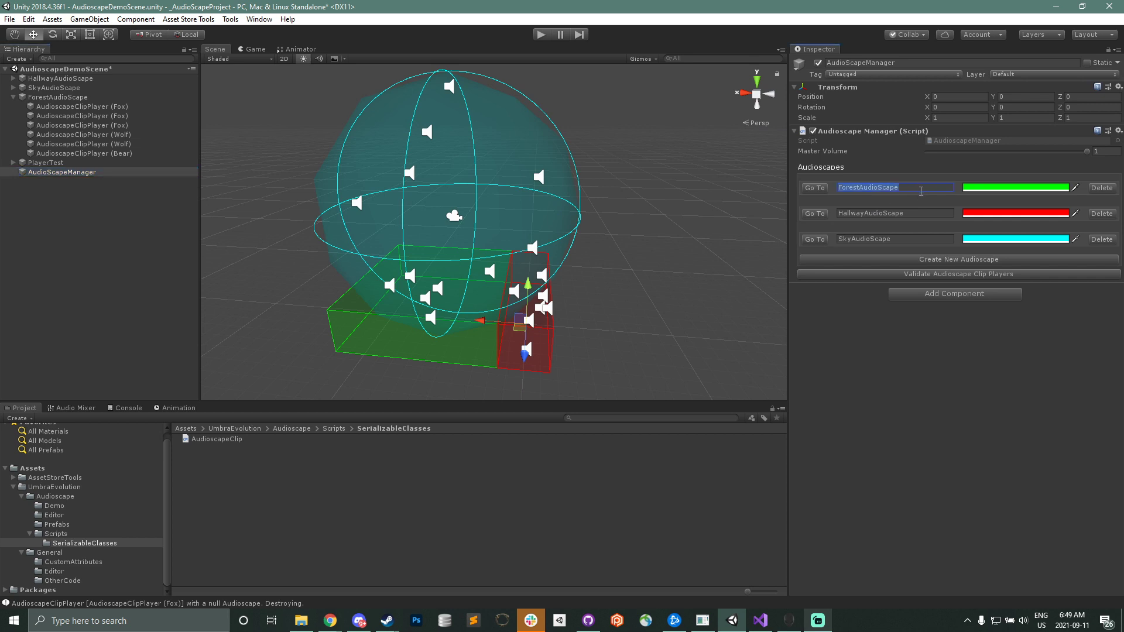
{"action": "left_click", "coordinate": [920, 188]}
{"action": "key", "text": "BackSpace"}
{"action": "left_click", "coordinate": [1014, 188]}
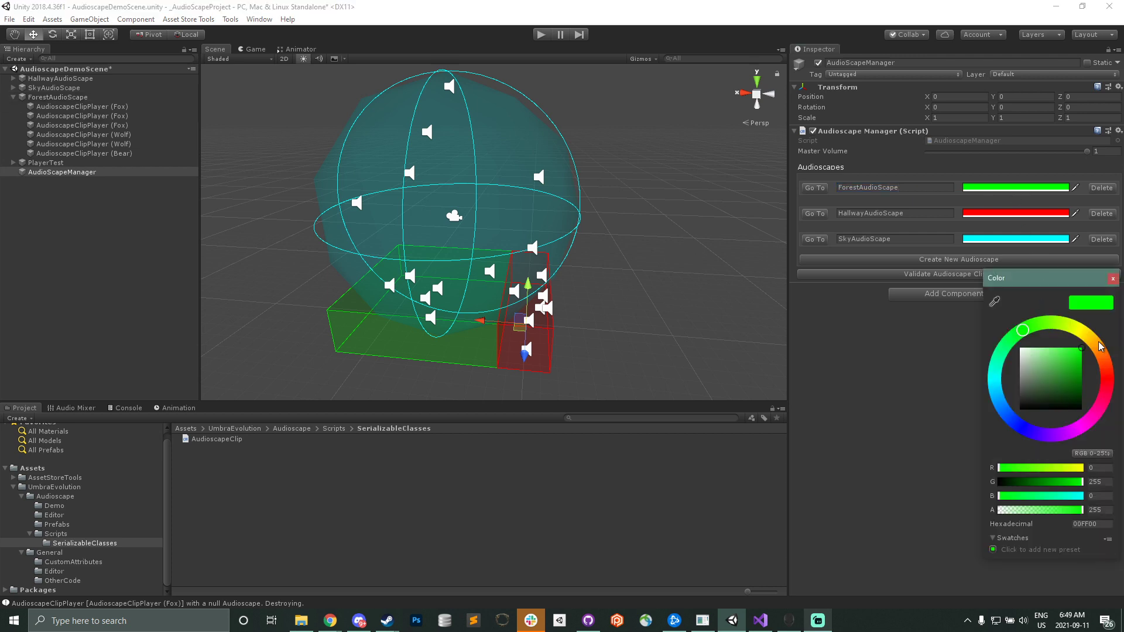
{"action": "left_click", "coordinate": [1078, 329]}
{"action": "left_click", "coordinate": [1090, 339]}
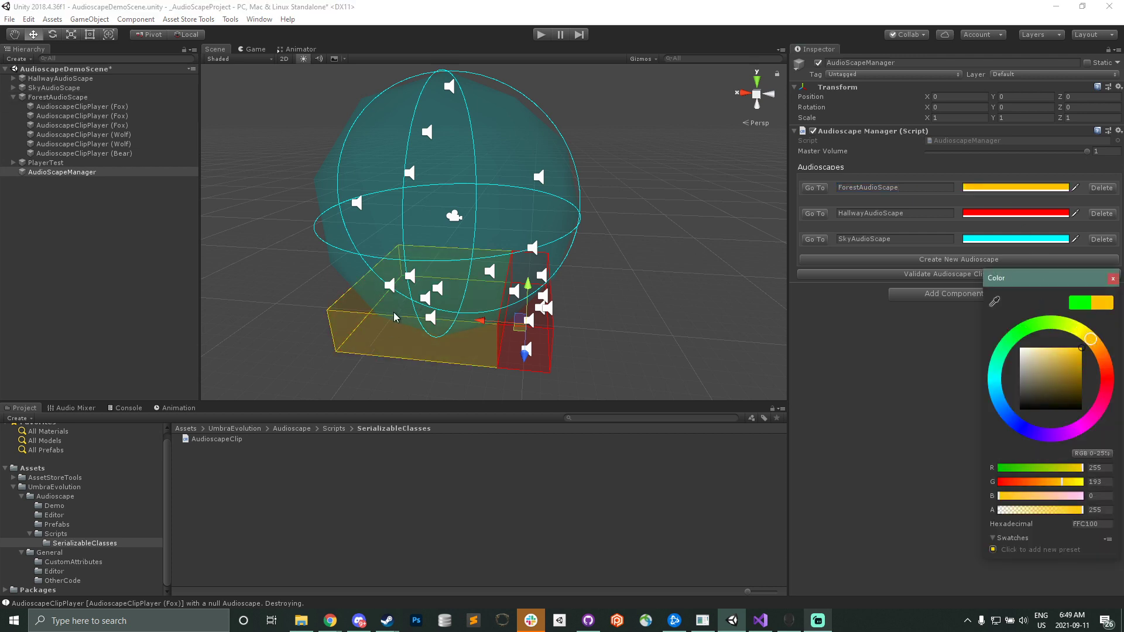
{"action": "key", "text": "ctrl+z"}
{"action": "left_click", "coordinate": [943, 346]}
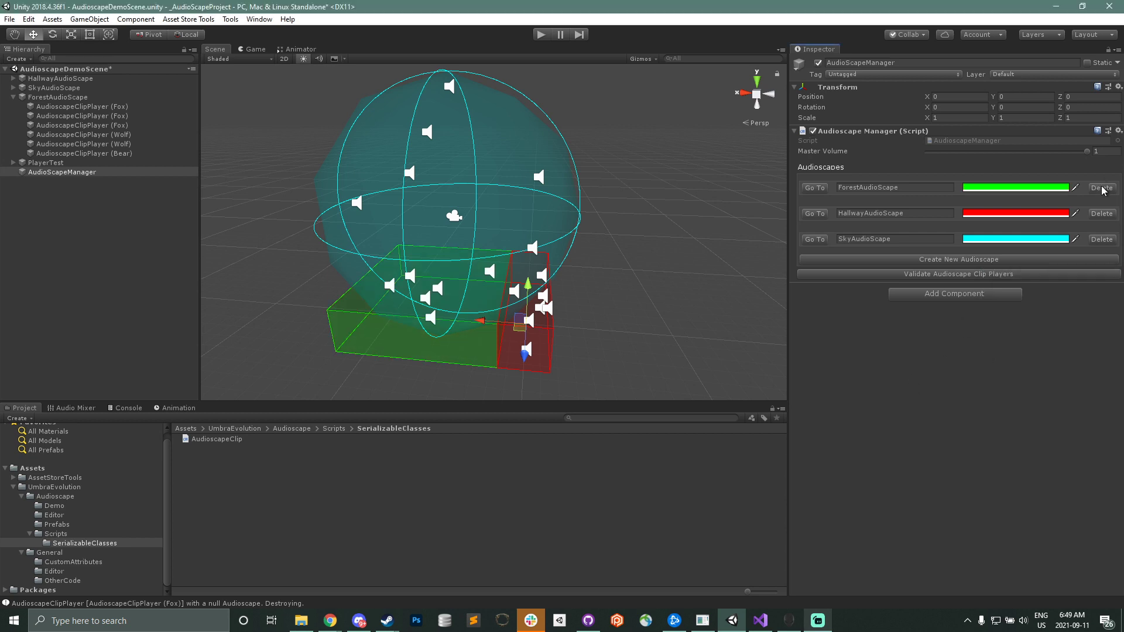
- Create a new audioscape from the manager and delete it again from the audioscape list
{"action": "left_click", "coordinate": [971, 262]}
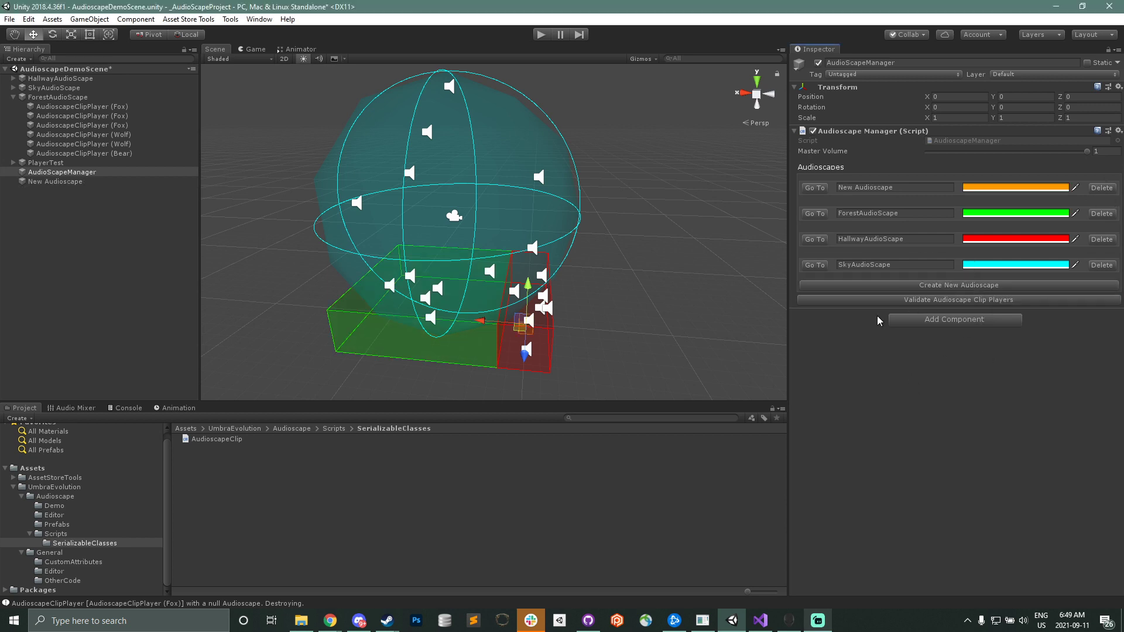
{"action": "left_click", "coordinate": [1103, 188]}
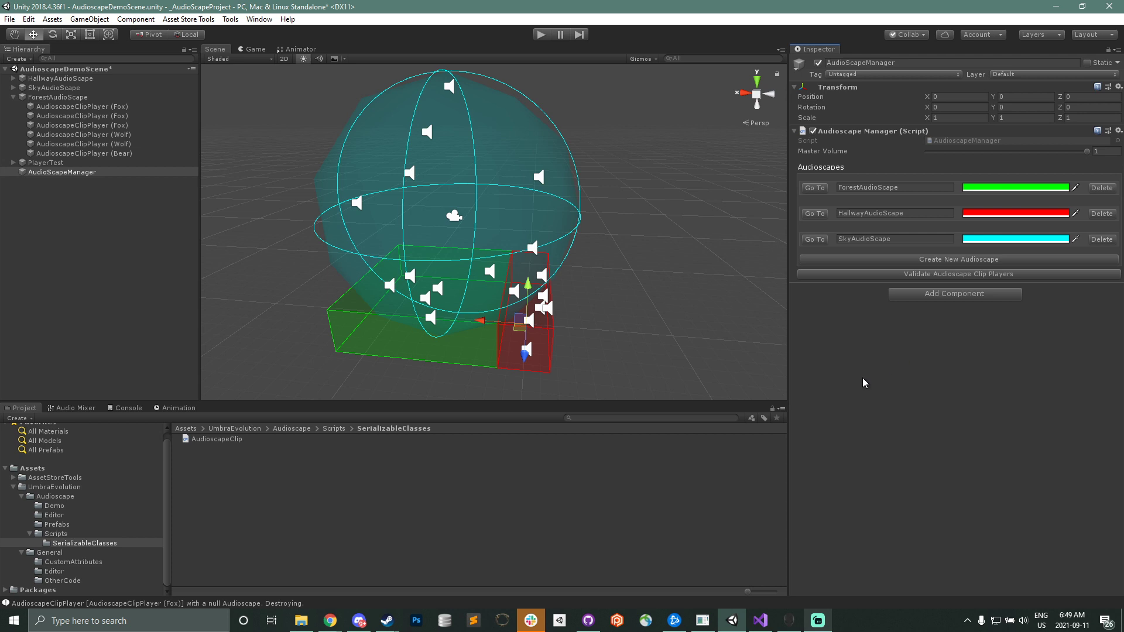
- Move all Fox, Wolf and Bear clip players out of ForestAudioScape to the scene's root level
{"action": "left_click", "coordinate": [89, 109]}
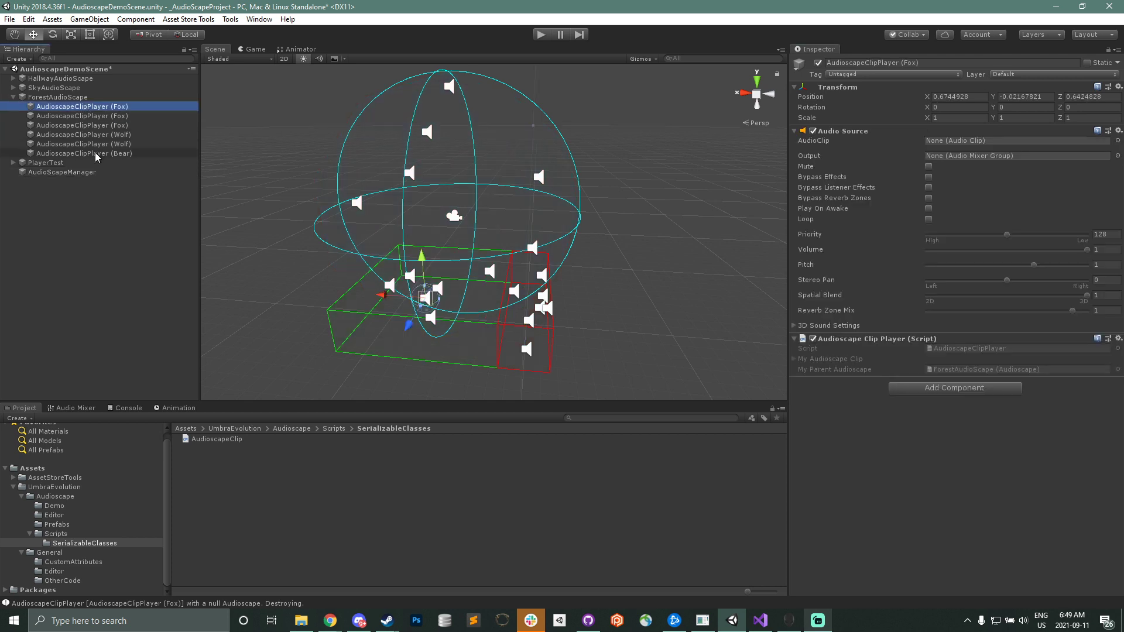
{"action": "left_click", "coordinate": [94, 153], "text": "shift"}
{"action": "left_click_drag", "start_coordinate": [82, 124], "coordinate": [80, 192]}
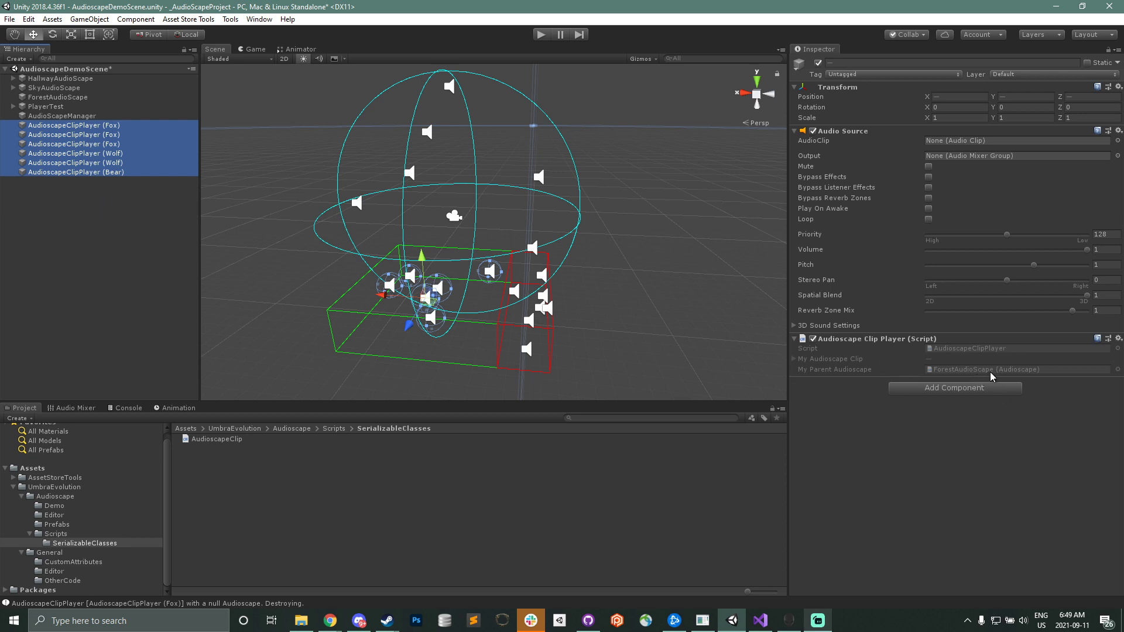
- Delete the ForestAudioScape object from the scene, leaving its unparented clip players in place
{"action": "left_click", "coordinate": [72, 98]}
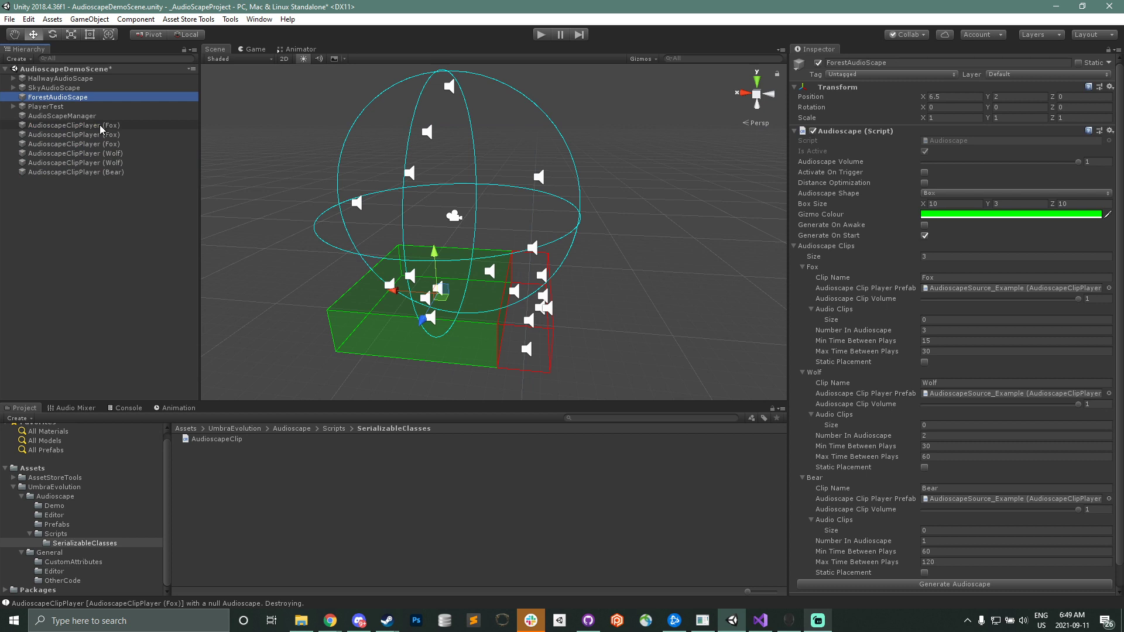
{"action": "key", "text": "Delete"}
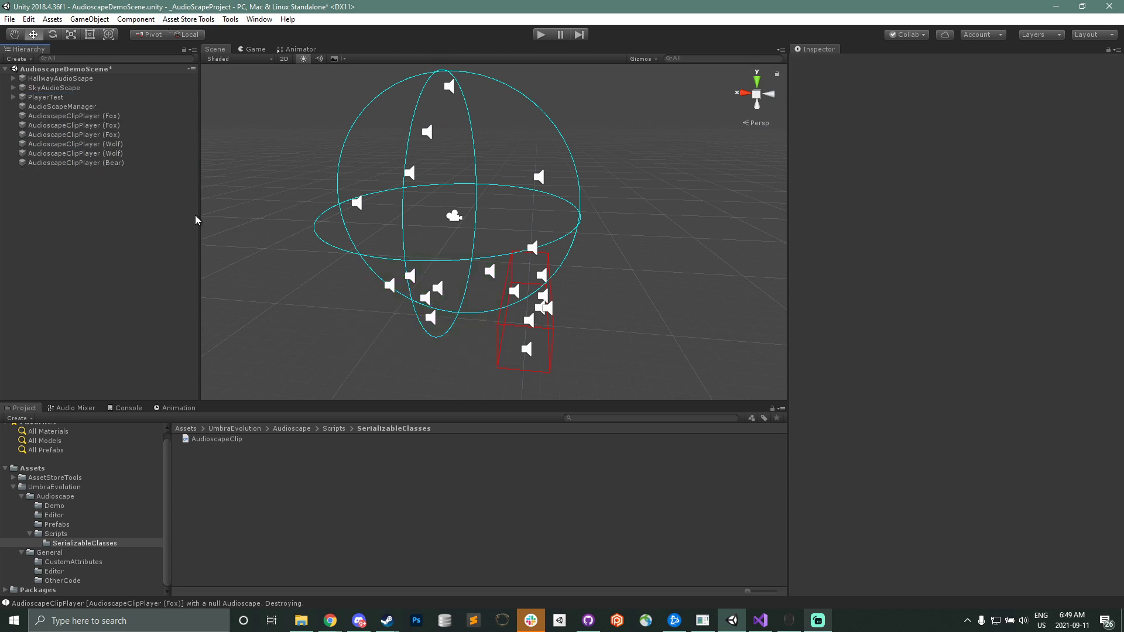
- Inspect an orphaned Fox clip player, and validate the audioscape clip players from AudioScapeManager to remove the orphans
{"action": "left_click", "coordinate": [101, 126]}
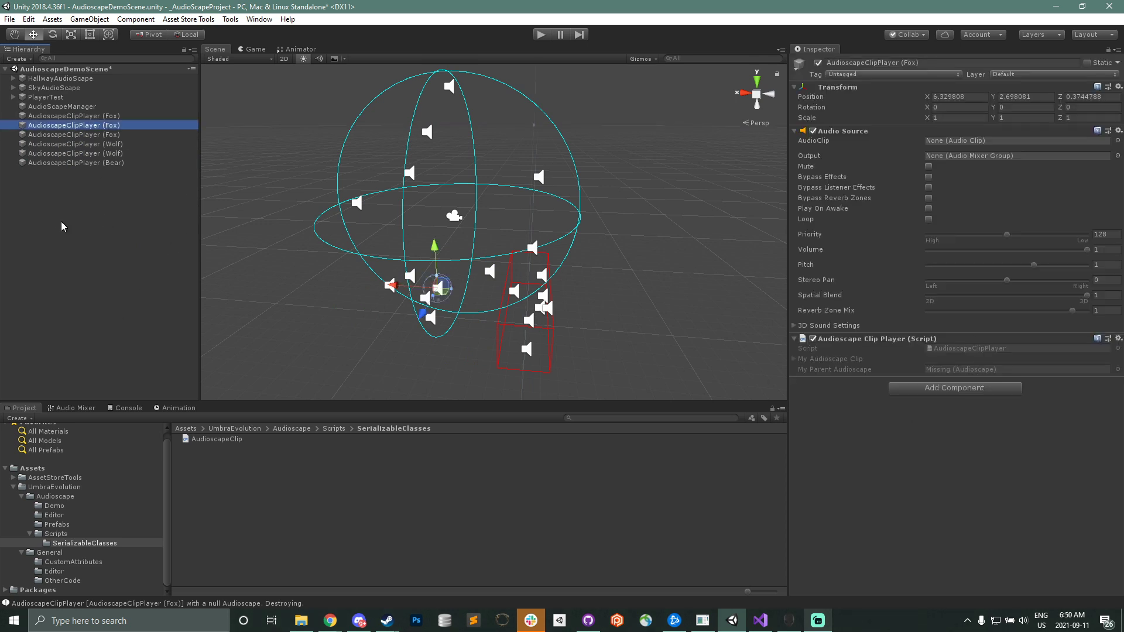
{"action": "left_click", "coordinate": [62, 106]}
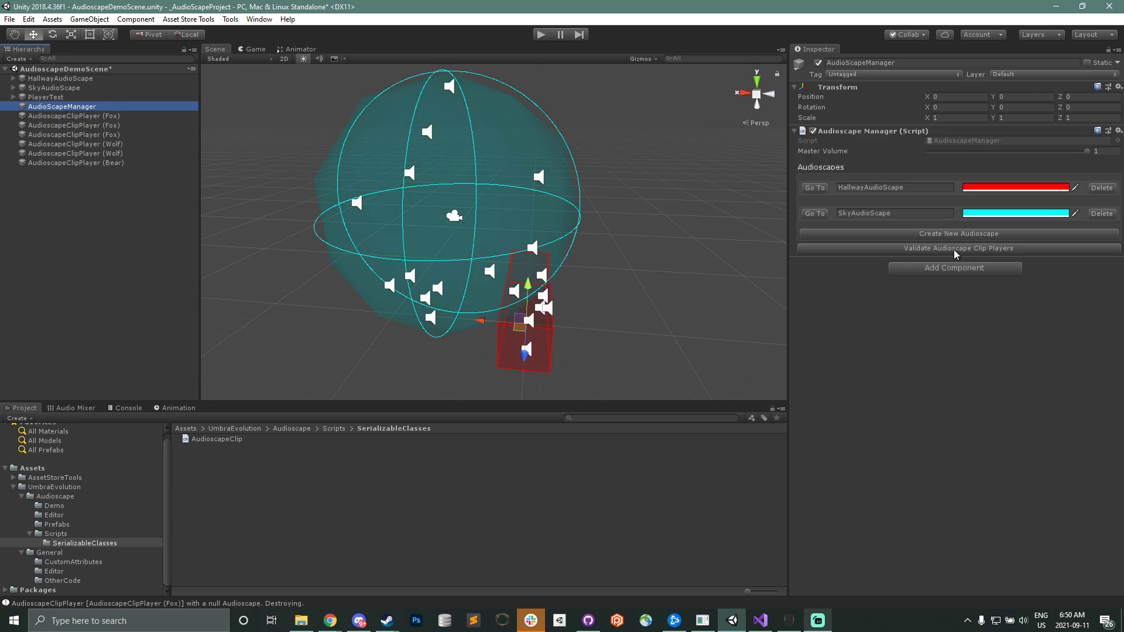
{"action": "left_click", "coordinate": [953, 248]}
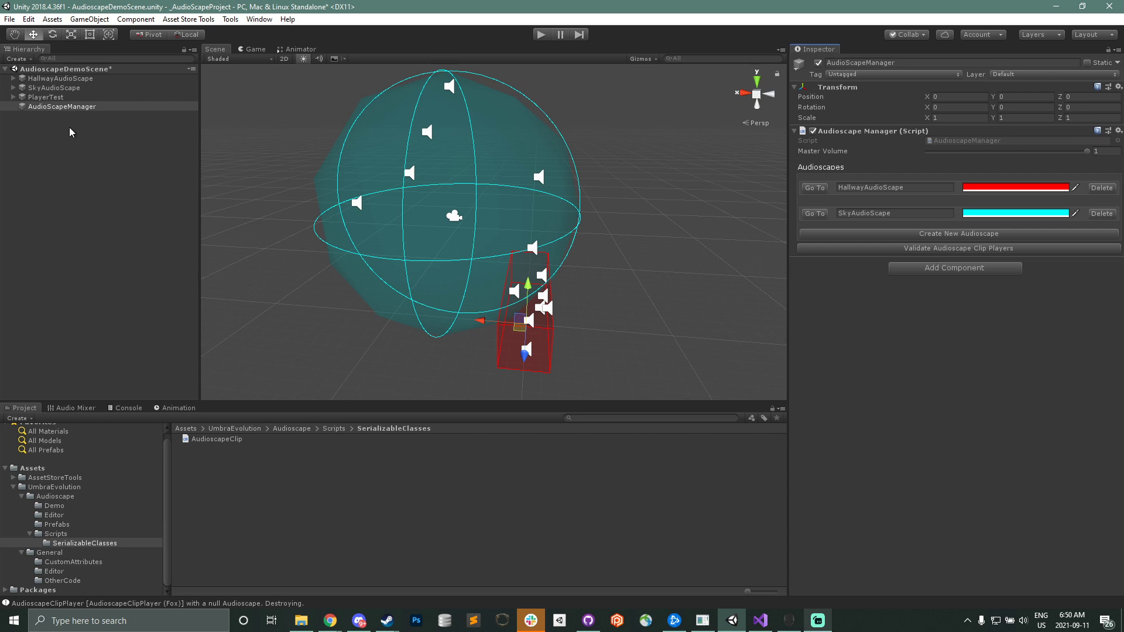
{"action": "left_click", "coordinate": [69, 132]}
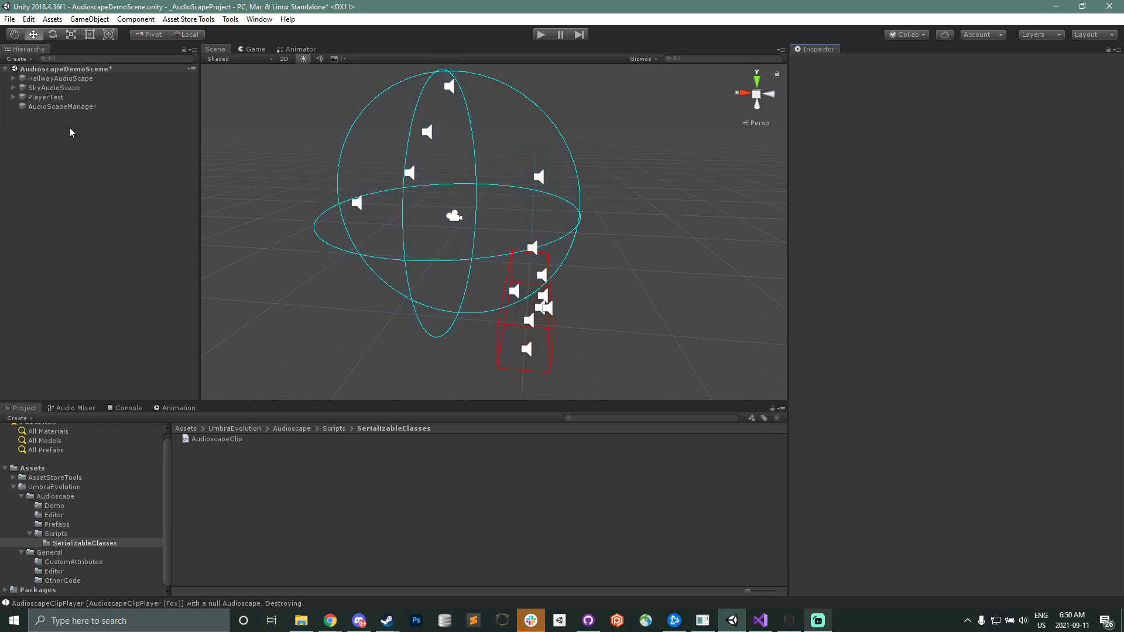
- Undo the deletion of ForestAudioScape and generate its clip players again
{"action": "key", "text": "ctrl+z"}
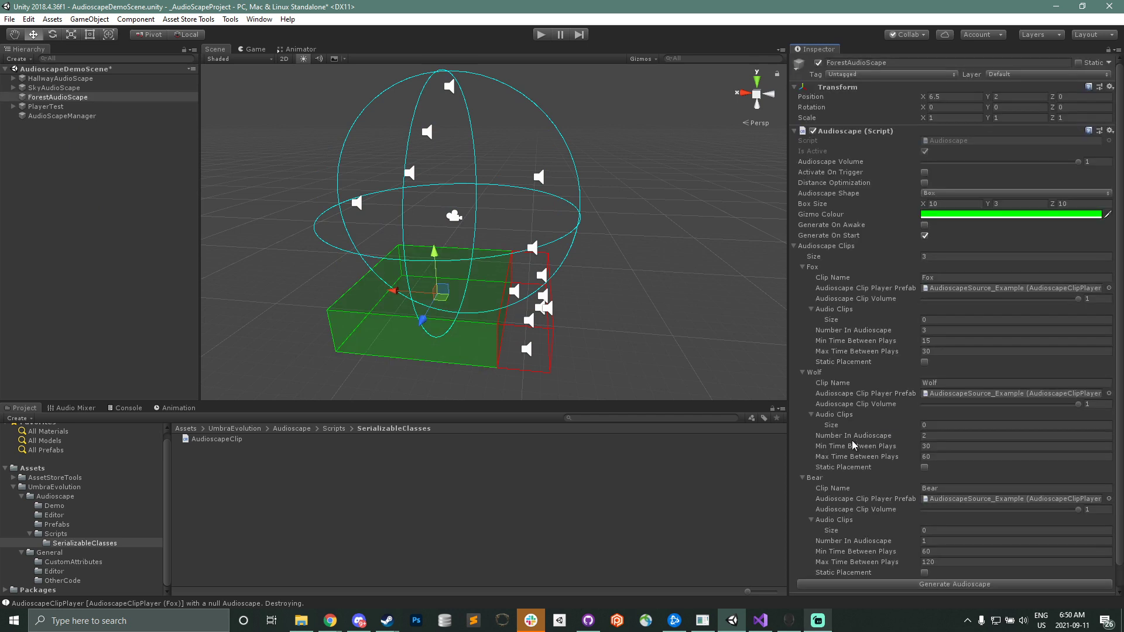
{"action": "left_click", "coordinate": [934, 584]}
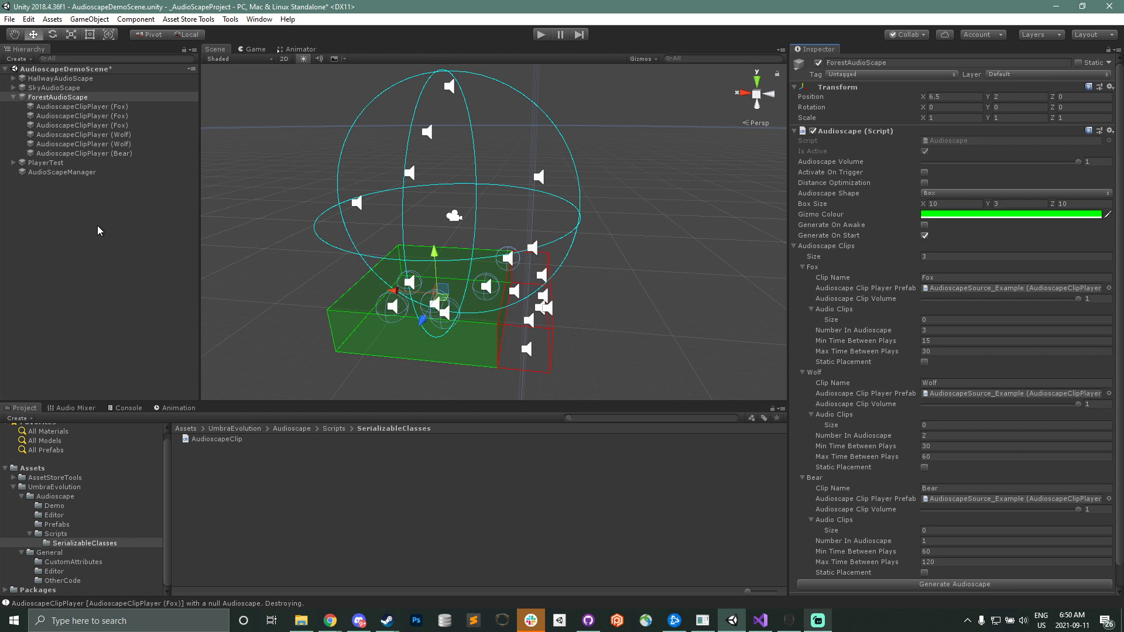
{"action": "left_click", "coordinate": [62, 172]}
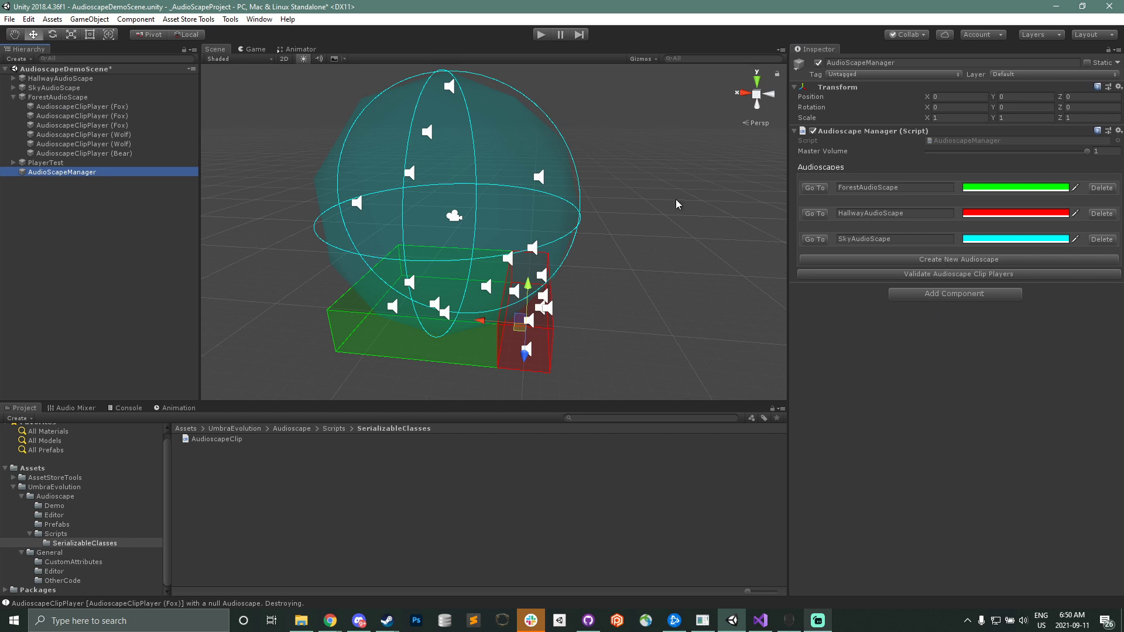
{"action": "left_click", "coordinate": [227, 21]}
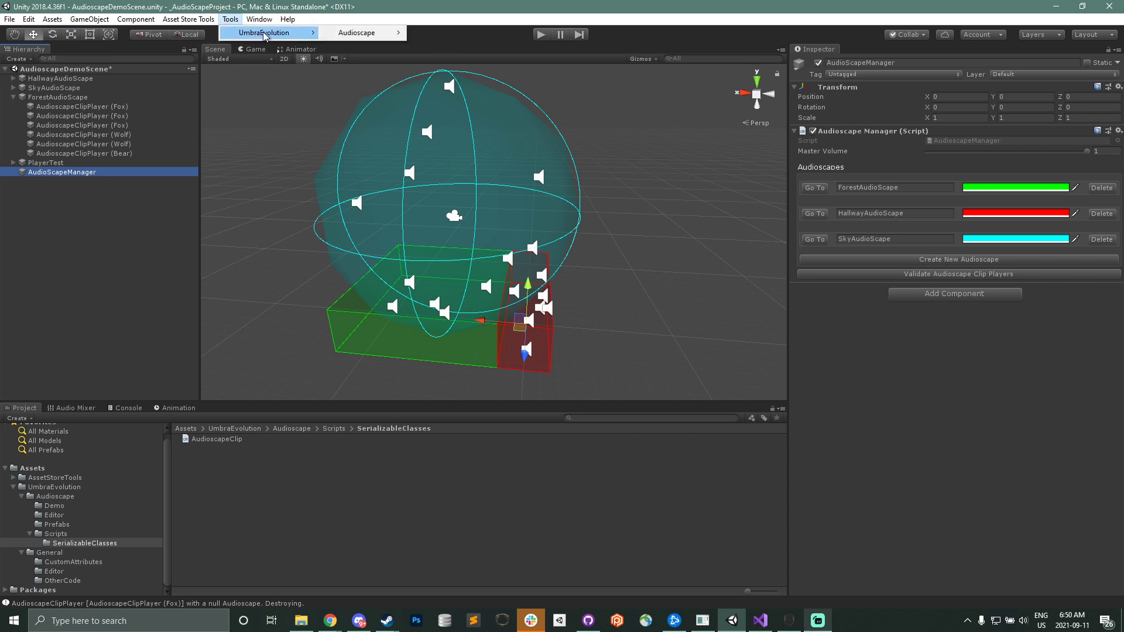
{"action": "mouse_move", "coordinate": [357, 34]}
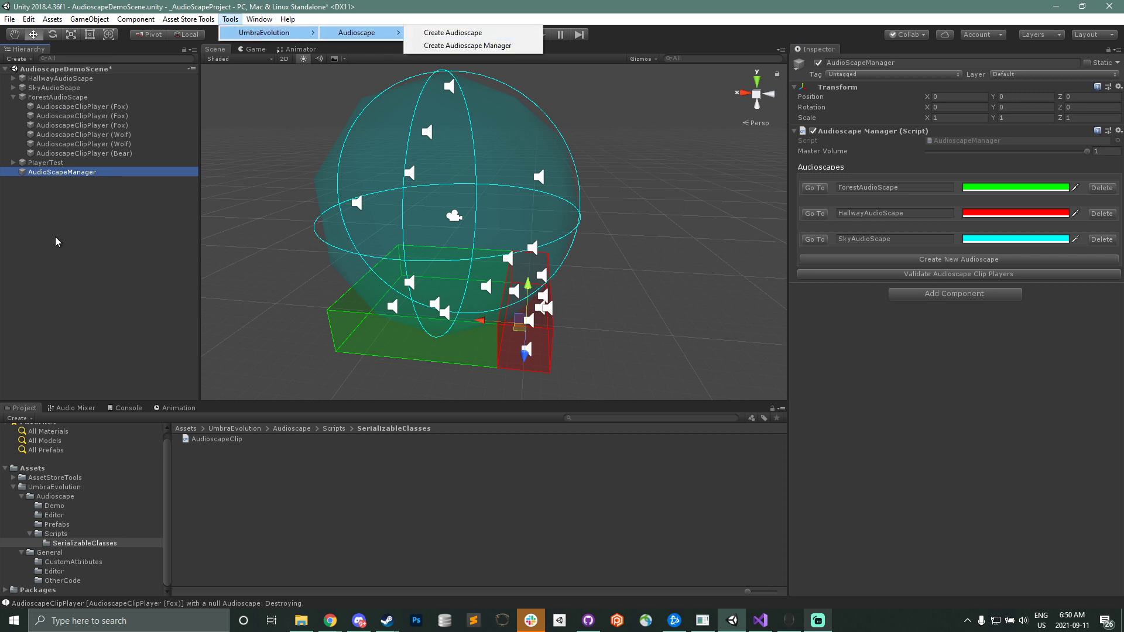
- Enable Activate On Trigger for ForestAudioScape and set its Audioscape Shape to Sphere
{"action": "left_click", "coordinate": [71, 100]}
{"action": "left_click", "coordinate": [67, 97]}
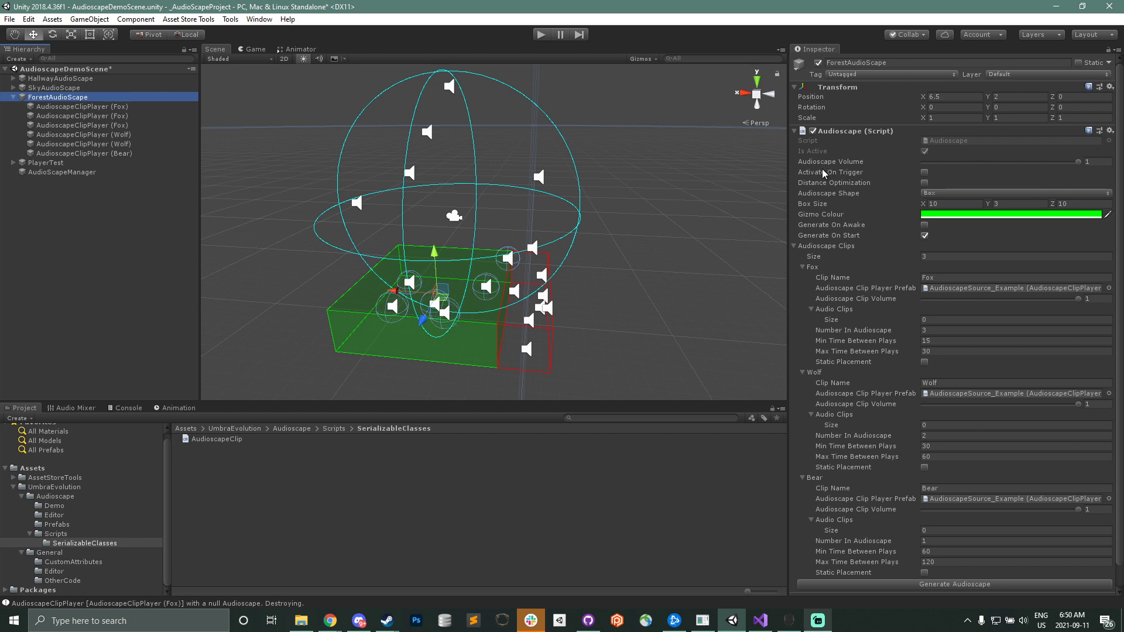
{"action": "left_click", "coordinate": [924, 173]}
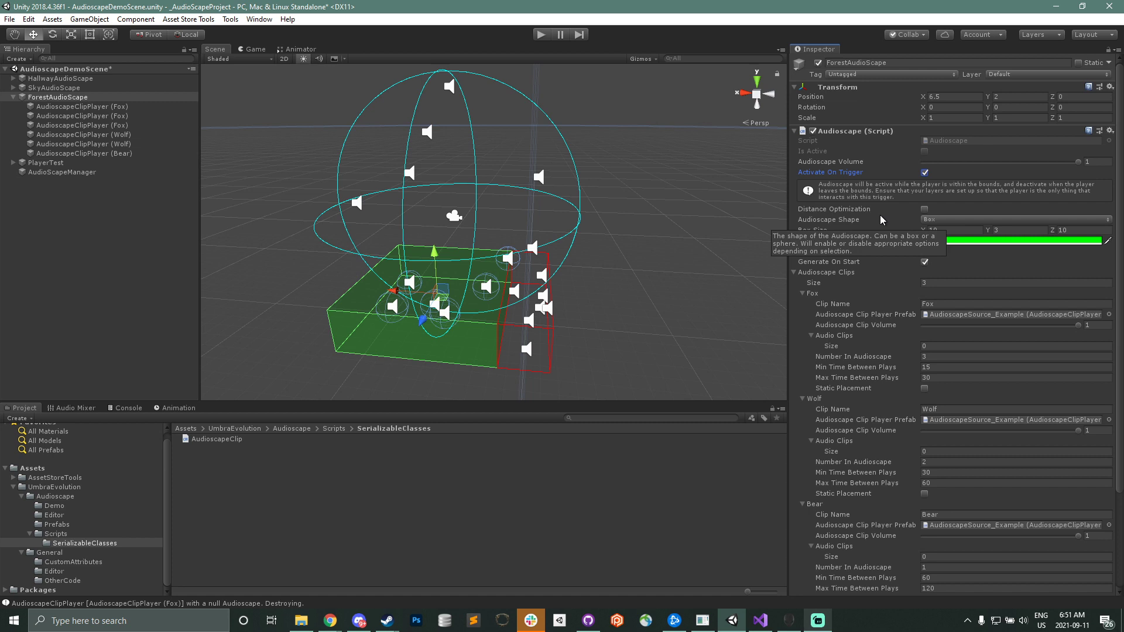
{"action": "left_click", "coordinate": [794, 272]}
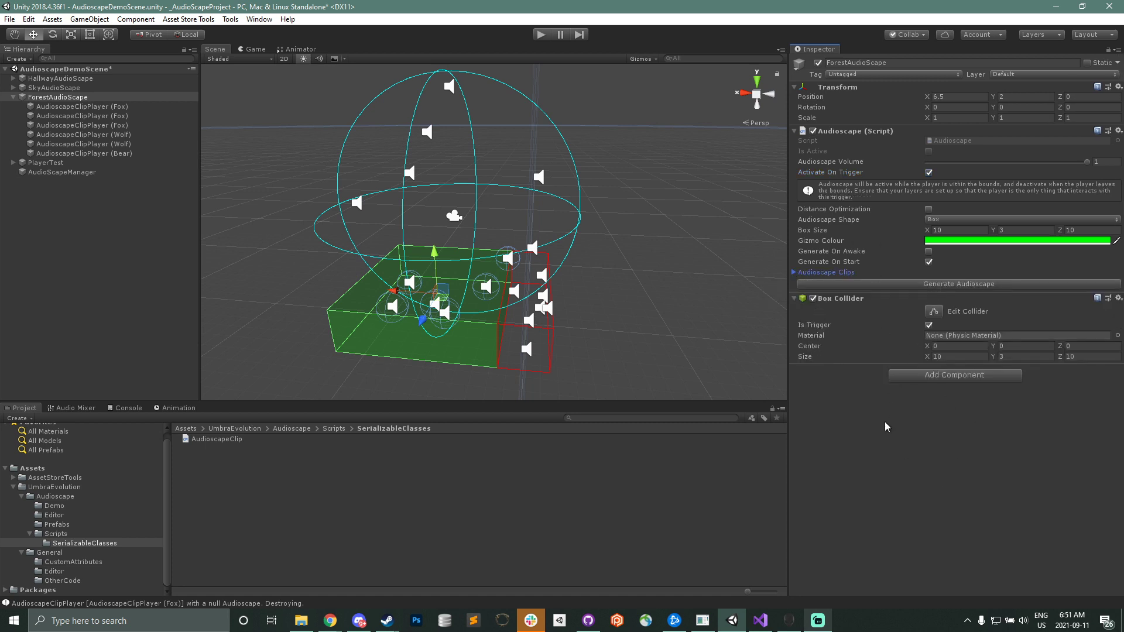
{"action": "left_click", "coordinate": [953, 219]}
{"action": "left_click", "coordinate": [966, 246]}
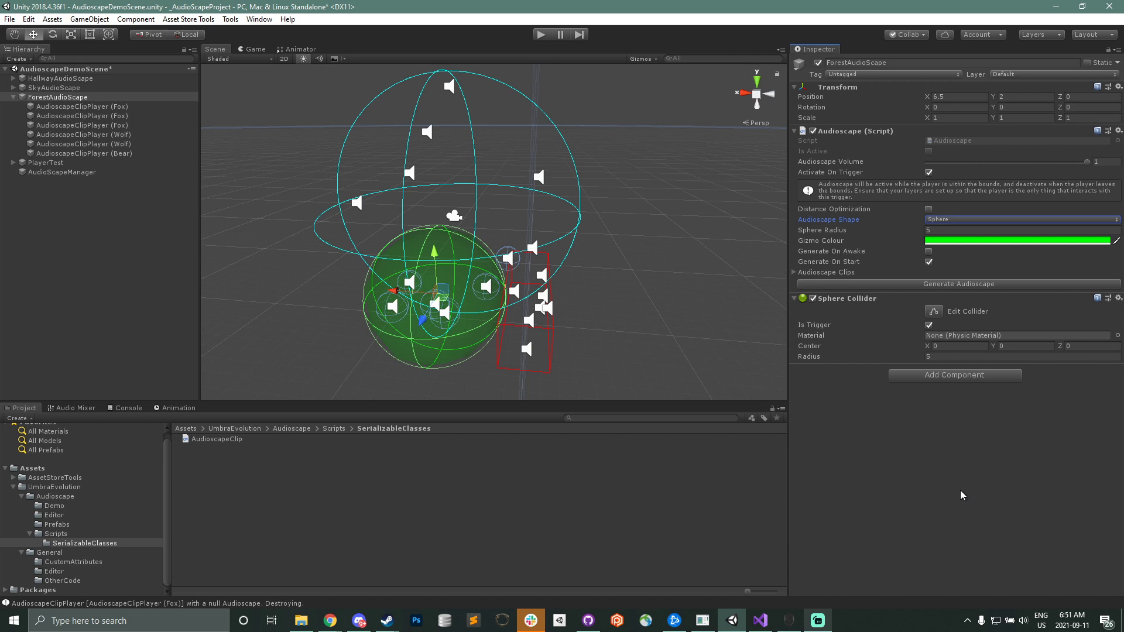
- Turn off Activate On Trigger for ForestAudioScape and enable Distance Optimization with a Distance From Listener To Disable of 2.51
{"action": "left_click", "coordinate": [928, 173]}
{"action": "left_click", "coordinate": [929, 182]}
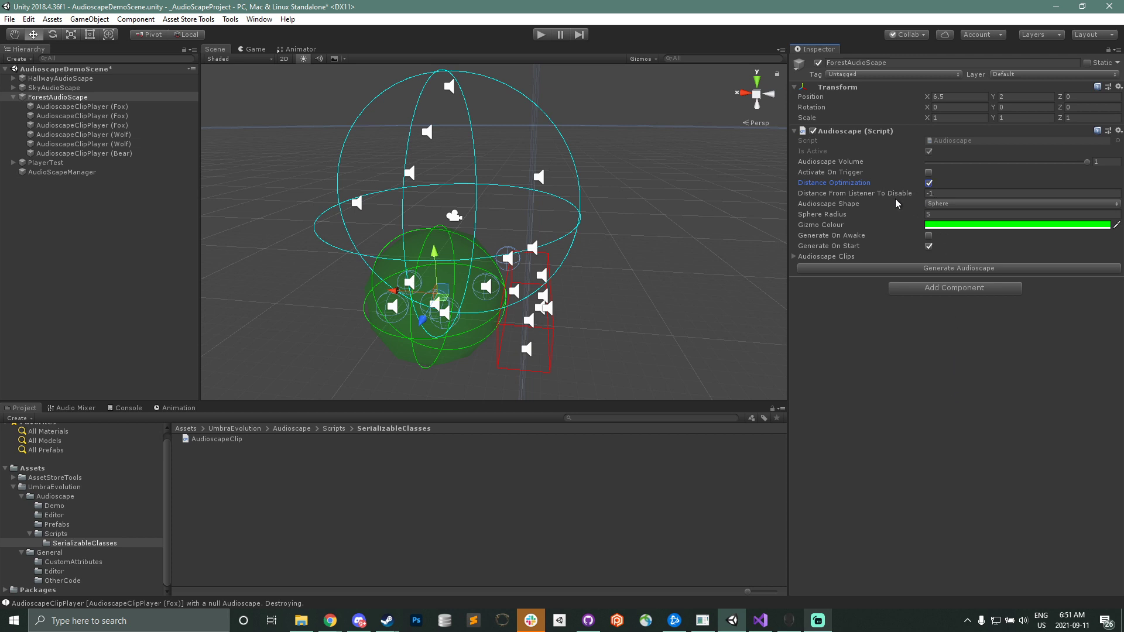
{"action": "left_click", "coordinate": [929, 183]}
{"action": "left_click", "coordinate": [929, 183]}
{"action": "left_click_drag", "start_coordinate": [901, 195], "coordinate": [944, 211]}
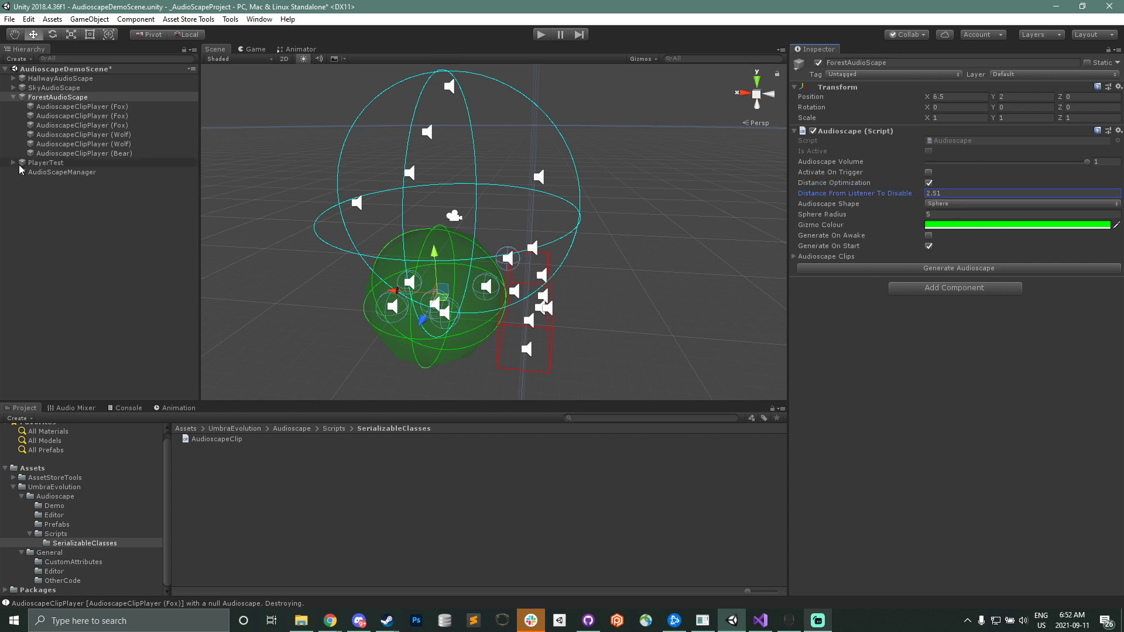
- Set ForestAudioScape's Audioscape Shape to Box and its Distance From Listener To Disable to 7.36, and turn Distance Optimization off
{"action": "left_click", "coordinate": [82, 164]}
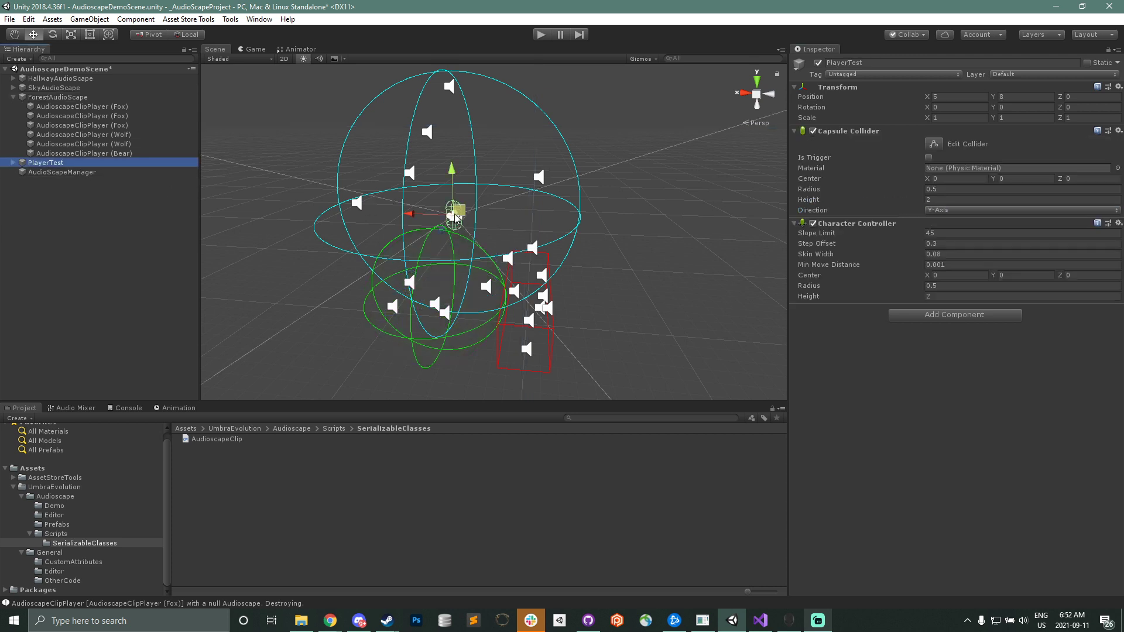
{"action": "left_click", "coordinate": [72, 98]}
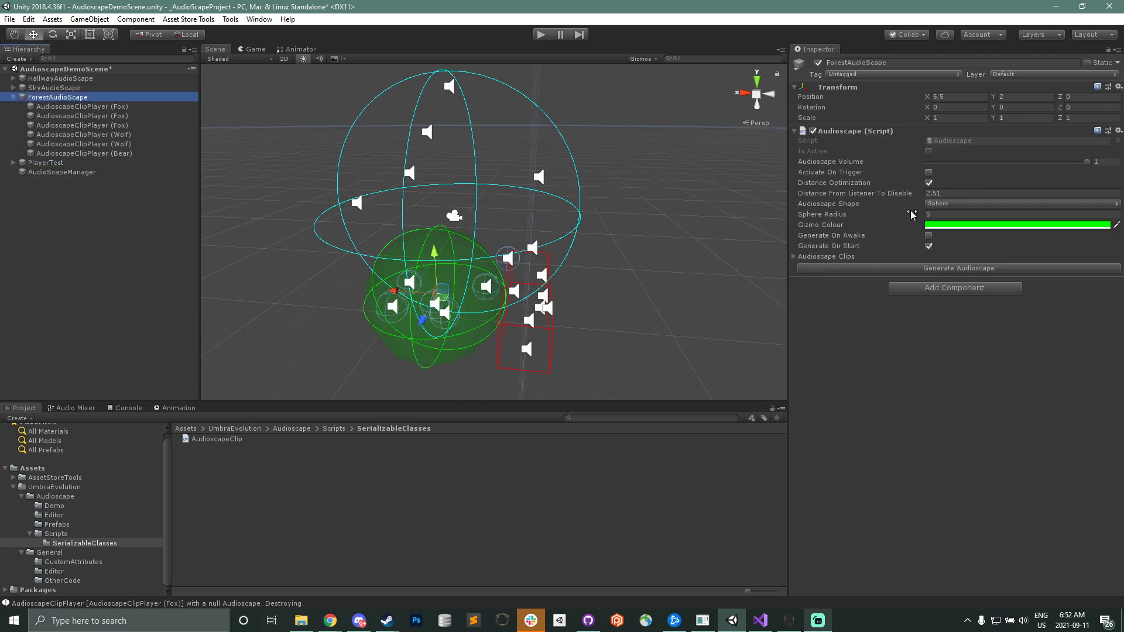
{"action": "left_click", "coordinate": [945, 204]}
{"action": "left_click", "coordinate": [943, 223]}
{"action": "left_click_drag", "start_coordinate": [896, 197], "coordinate": [997, 199]}
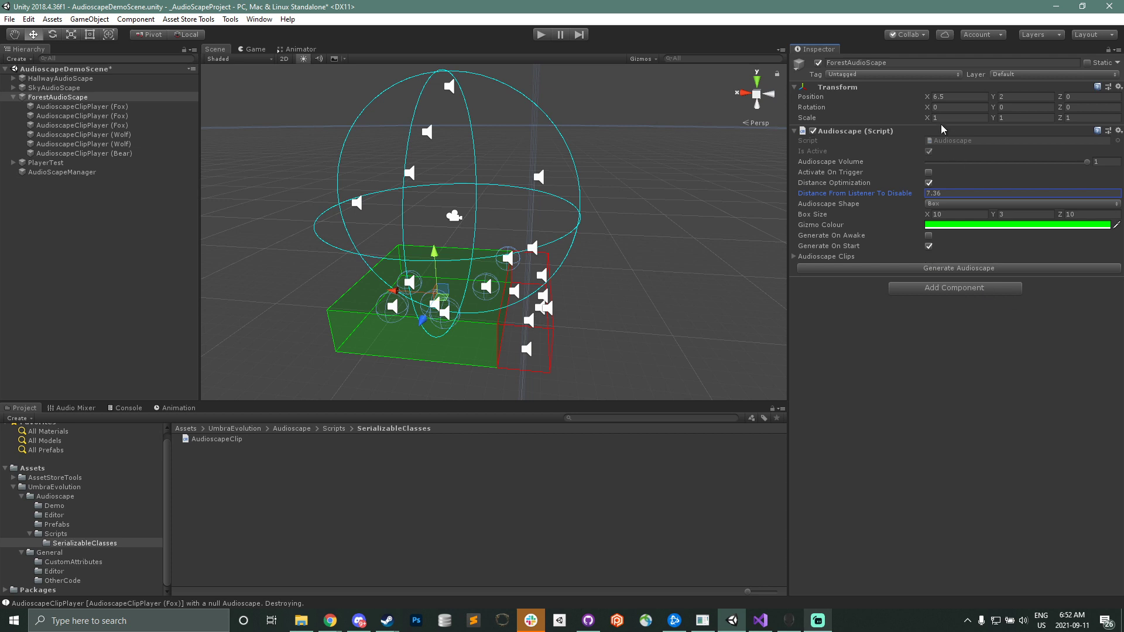
{"action": "left_click", "coordinate": [928, 184]}
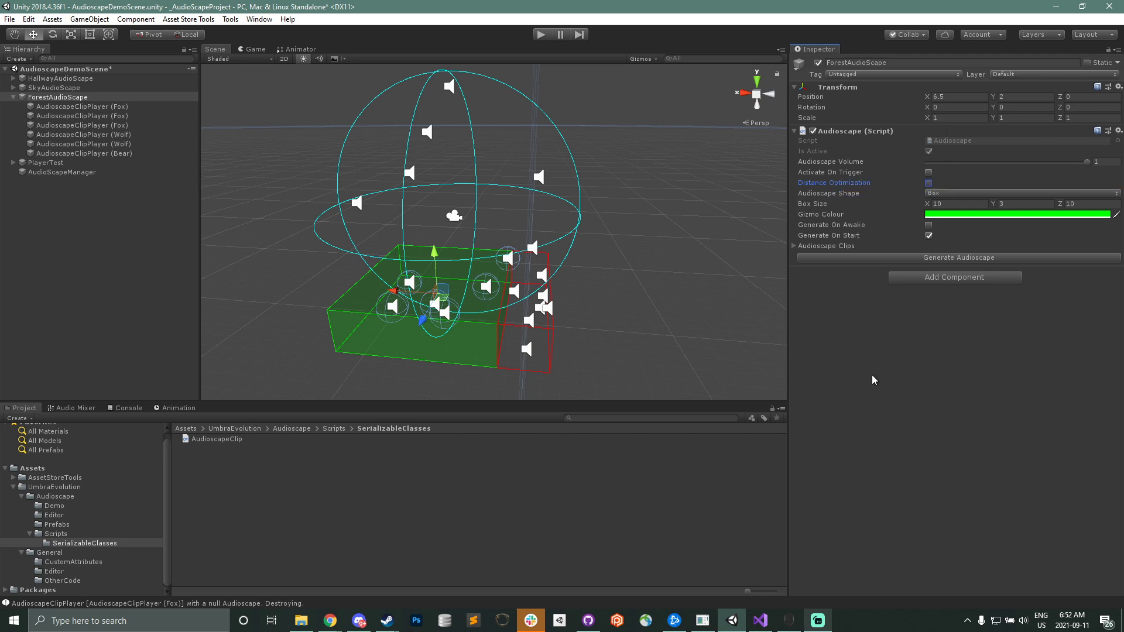
- Switch ForestAudioScape's Audioscape Shape to Sphere and back to Box, toggling Distance Optimization on and off in between
{"action": "left_click", "coordinate": [945, 192]}
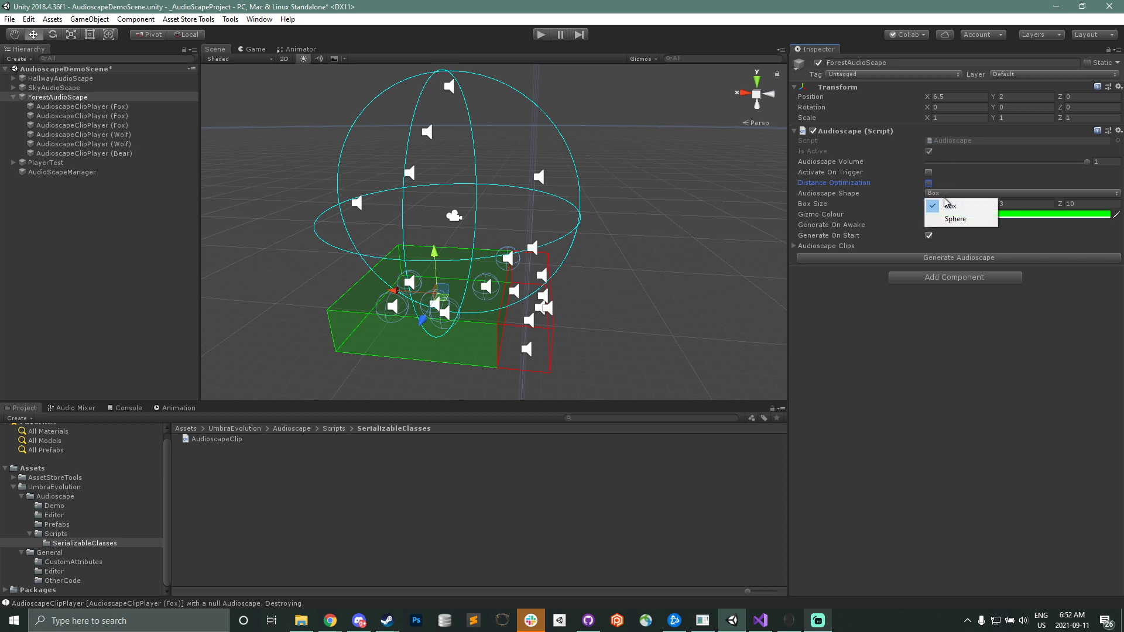
{"action": "left_click", "coordinate": [948, 220]}
{"action": "left_click", "coordinate": [946, 193]}
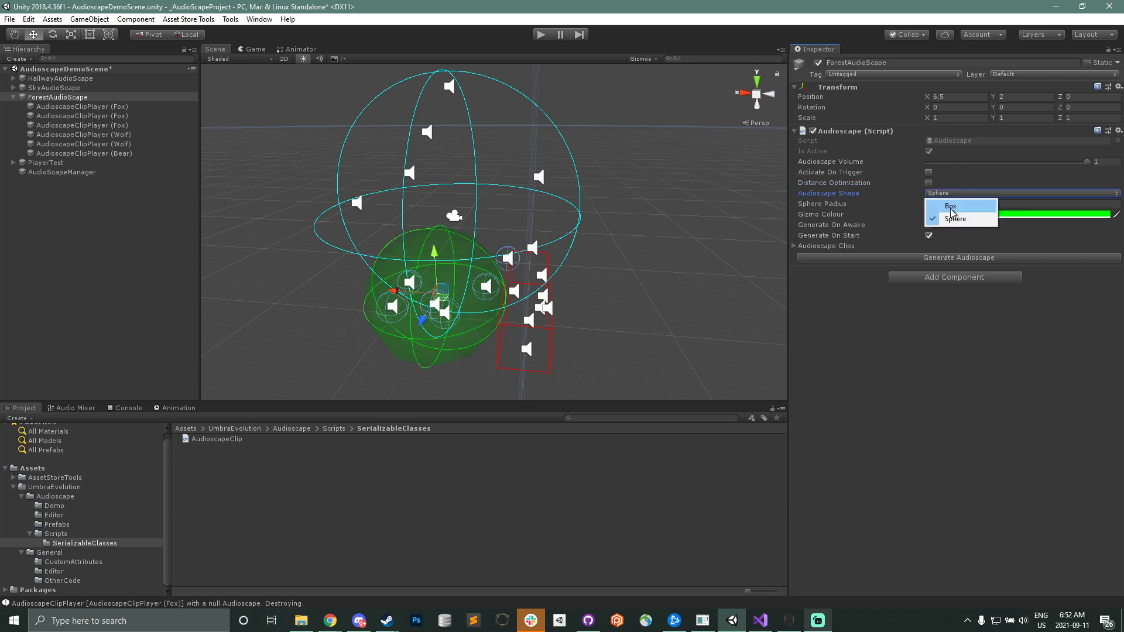
{"action": "left_click", "coordinate": [944, 219]}
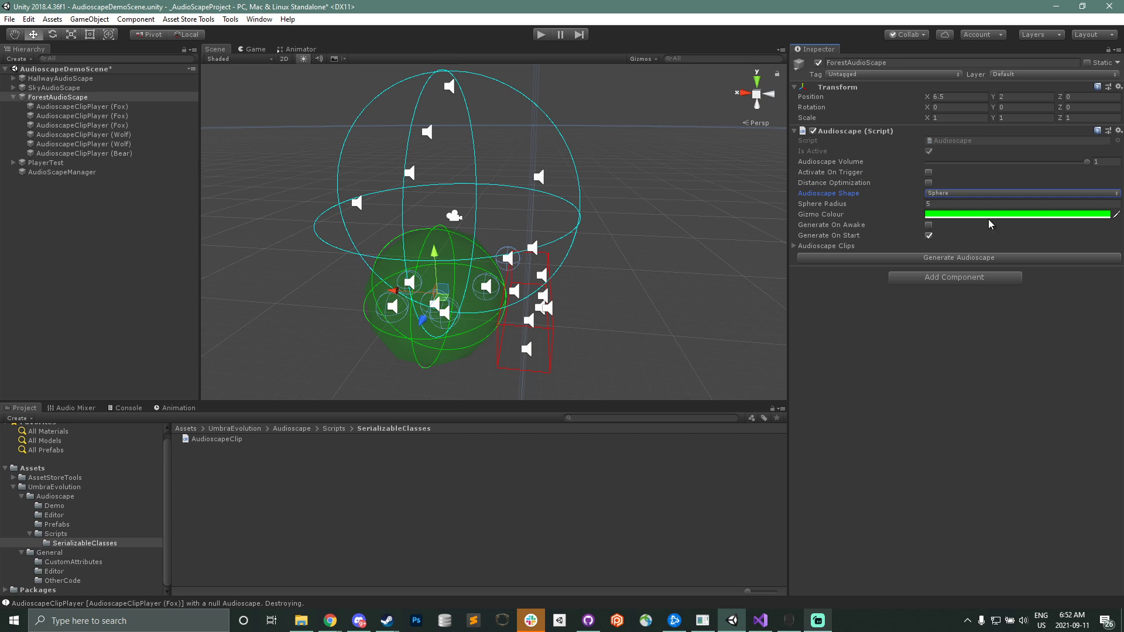
{"action": "left_click", "coordinate": [929, 183]}
{"action": "left_click", "coordinate": [928, 183]}
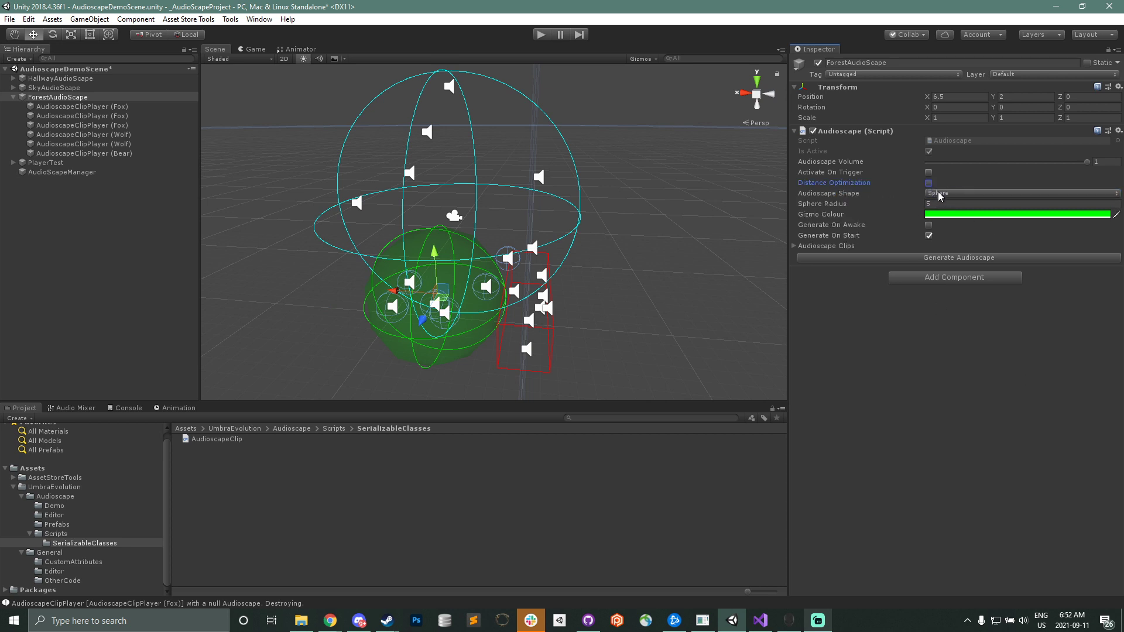
{"action": "left_click", "coordinate": [939, 193]}
{"action": "left_click", "coordinate": [952, 206]}
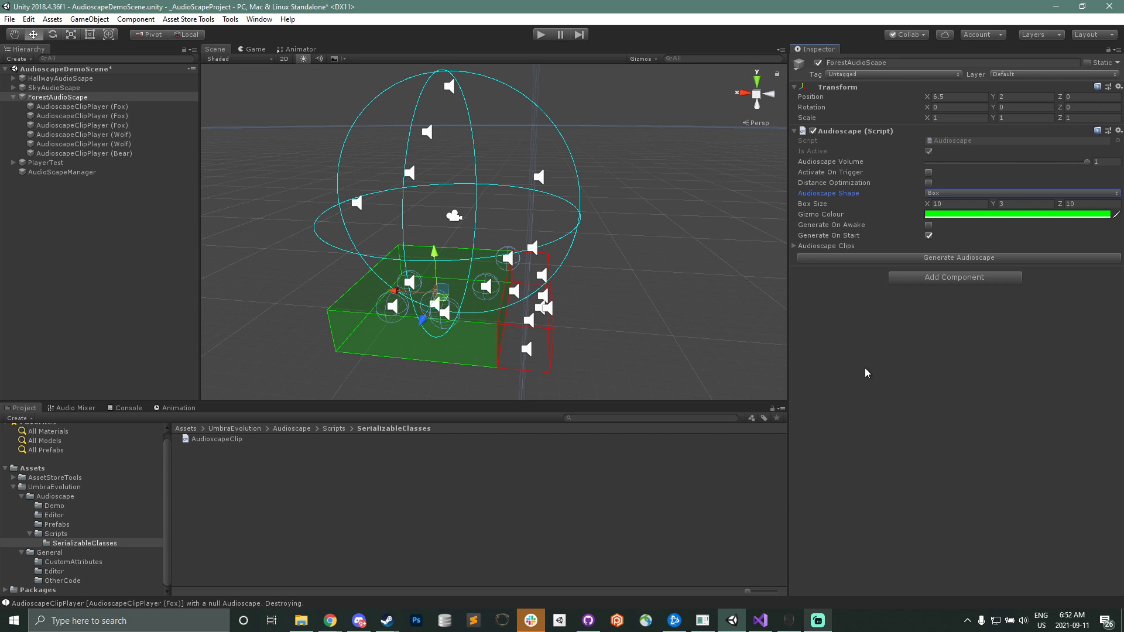
- Enable Generate On Awake for ForestAudioScape and regenerate its audioscape several times to randomize the clip player positions
{"action": "left_click", "coordinate": [928, 224]}
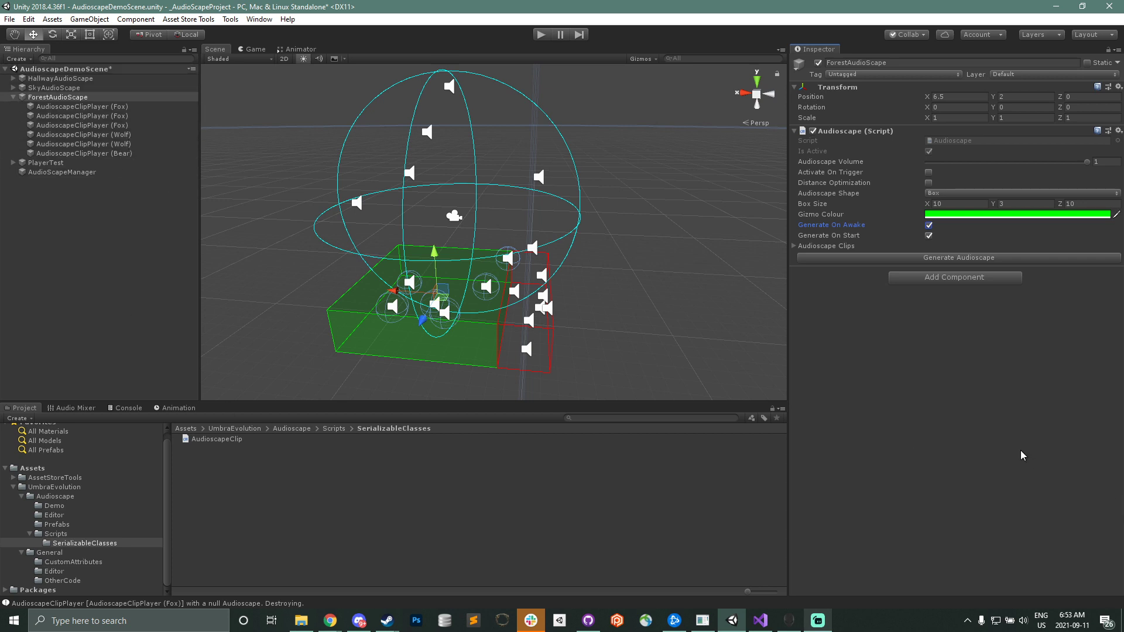
{"action": "left_click", "coordinate": [935, 259]}
{"action": "left_click", "coordinate": [935, 259]}
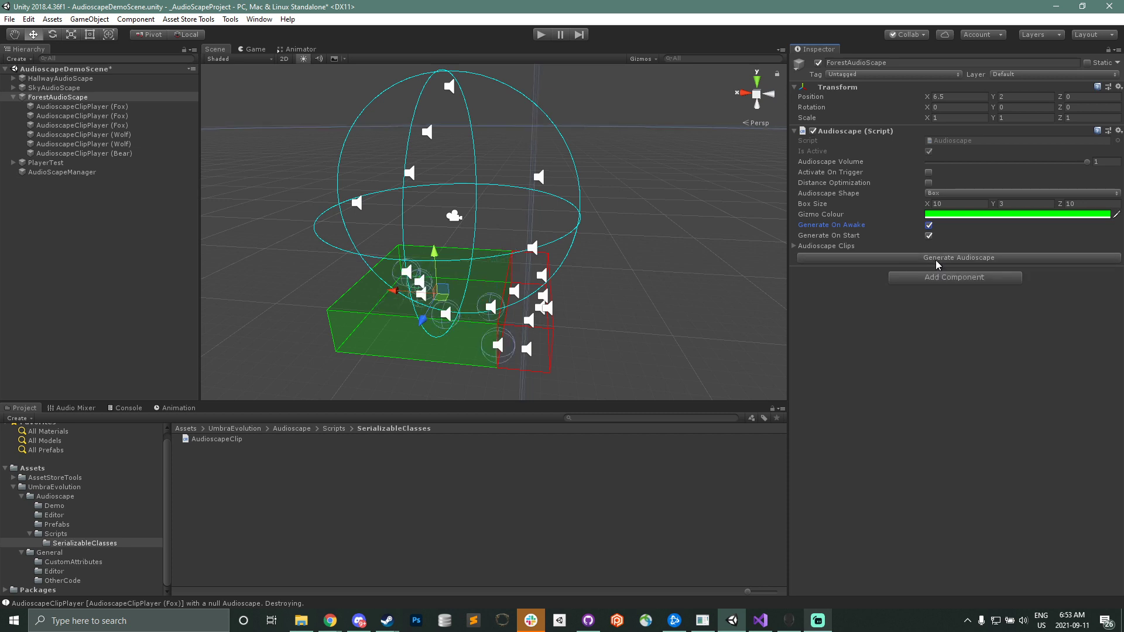
{"action": "left_click", "coordinate": [935, 260]}
{"action": "left_click", "coordinate": [935, 259]}
{"action": "left_click", "coordinate": [935, 259]}
{"action": "left_click", "coordinate": [936, 260]}
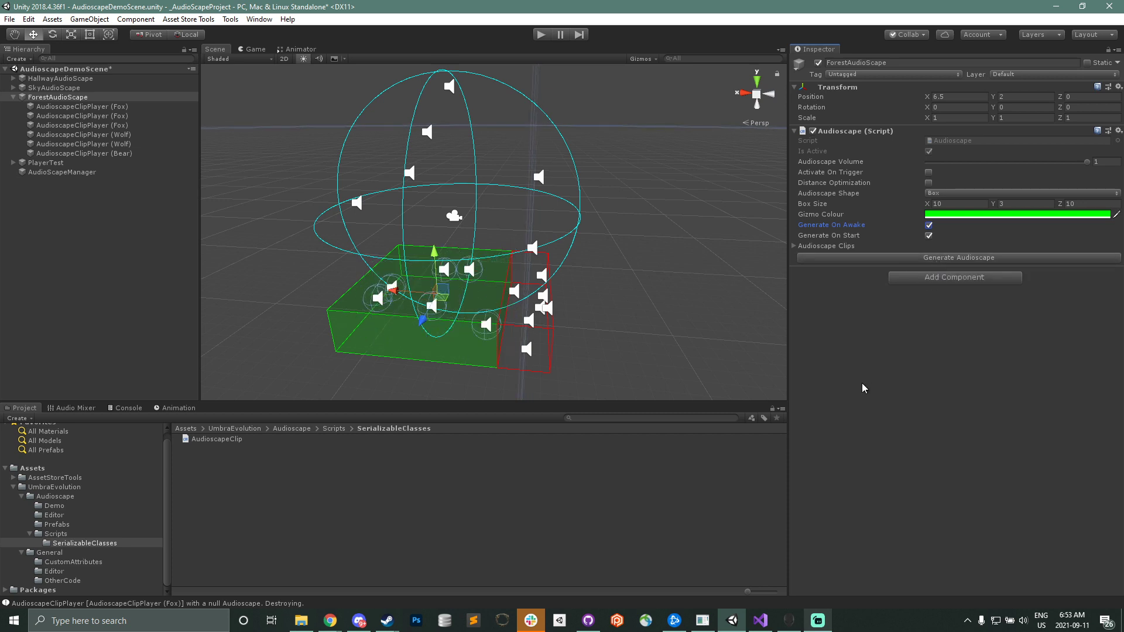
- Turn off both Generate On Awake and Generate On Start for ForestAudioScape
{"action": "left_click", "coordinate": [929, 235]}
{"action": "left_click", "coordinate": [794, 246]}
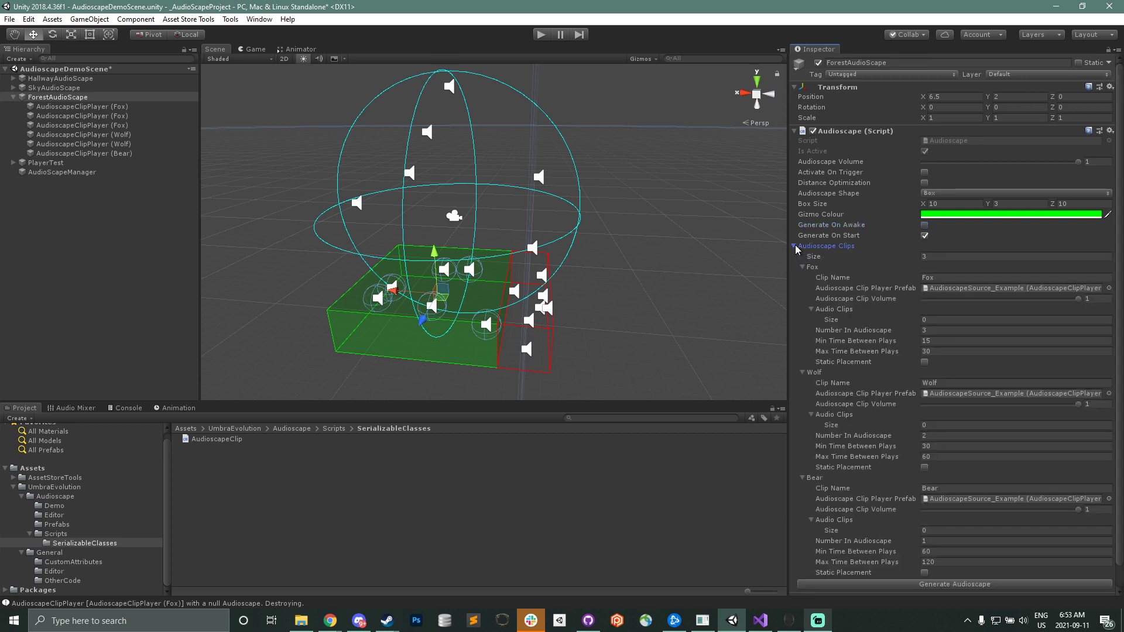
{"action": "left_click", "coordinate": [794, 245]}
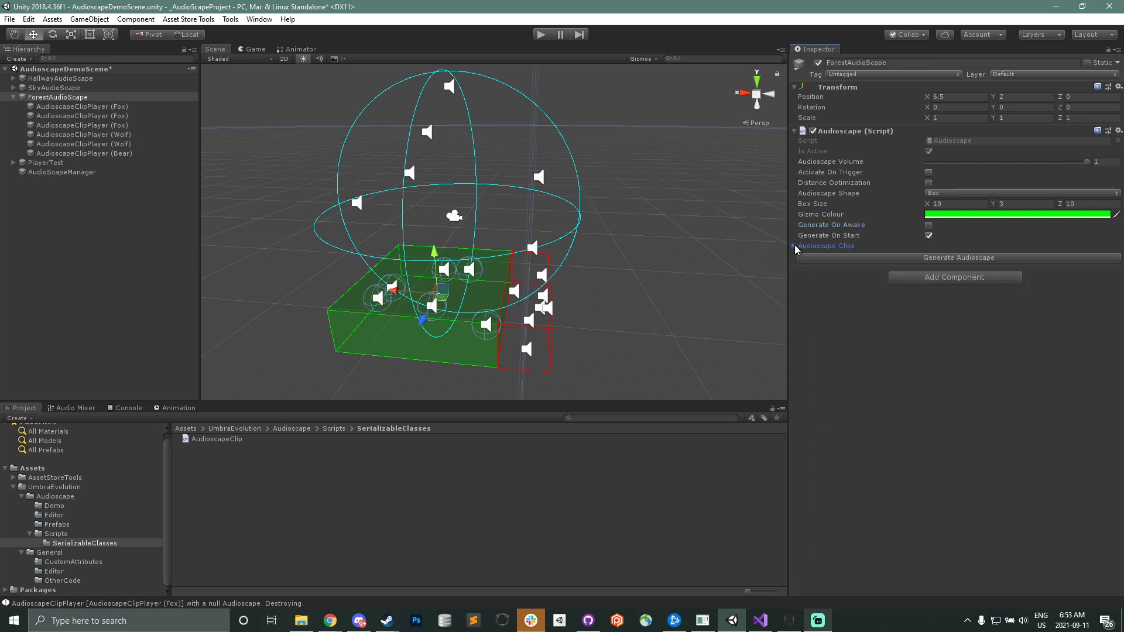
{"action": "left_click", "coordinate": [928, 236]}
- Expand ForestAudioScape's Audioscape Clips and collapse the Wolf and Bear entries so that only the Fox settings are open
{"action": "left_click", "coordinate": [794, 246]}
{"action": "scroll", "coordinate": [820, 310], "scroll_direction": "down", "scroll_amount": 1}
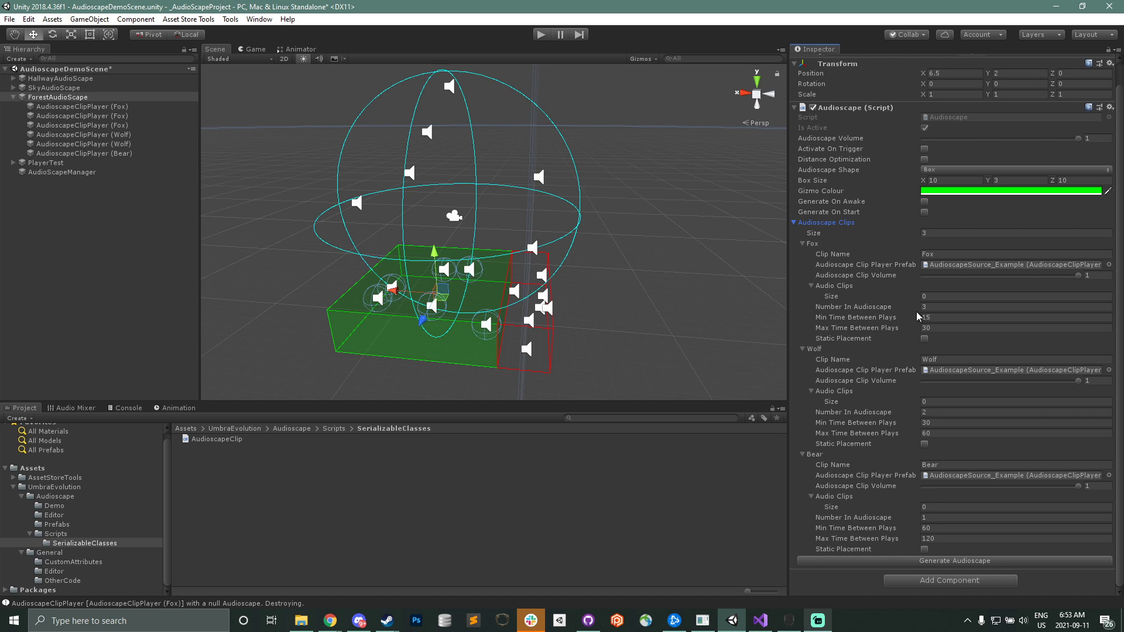
{"action": "left_click", "coordinate": [804, 349]}
{"action": "left_click", "coordinate": [810, 384]}
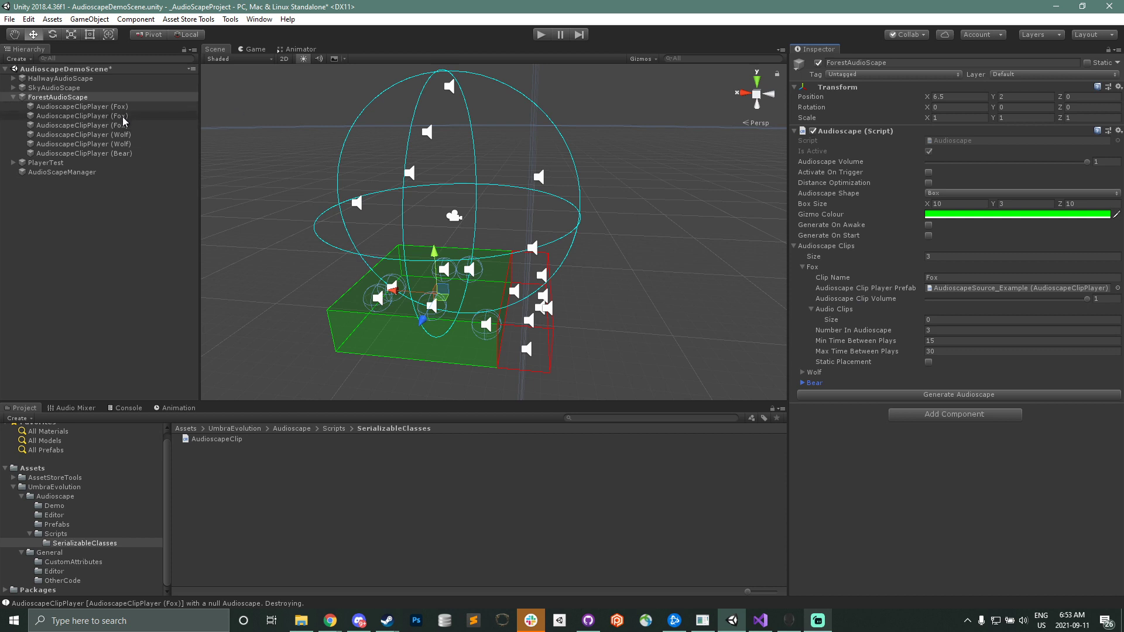
- Change the Fox entry's Clip Name to Foxes and restore it to Fox
{"action": "left_click", "coordinate": [934, 279]}
{"action": "type", "text": "Foxes"}
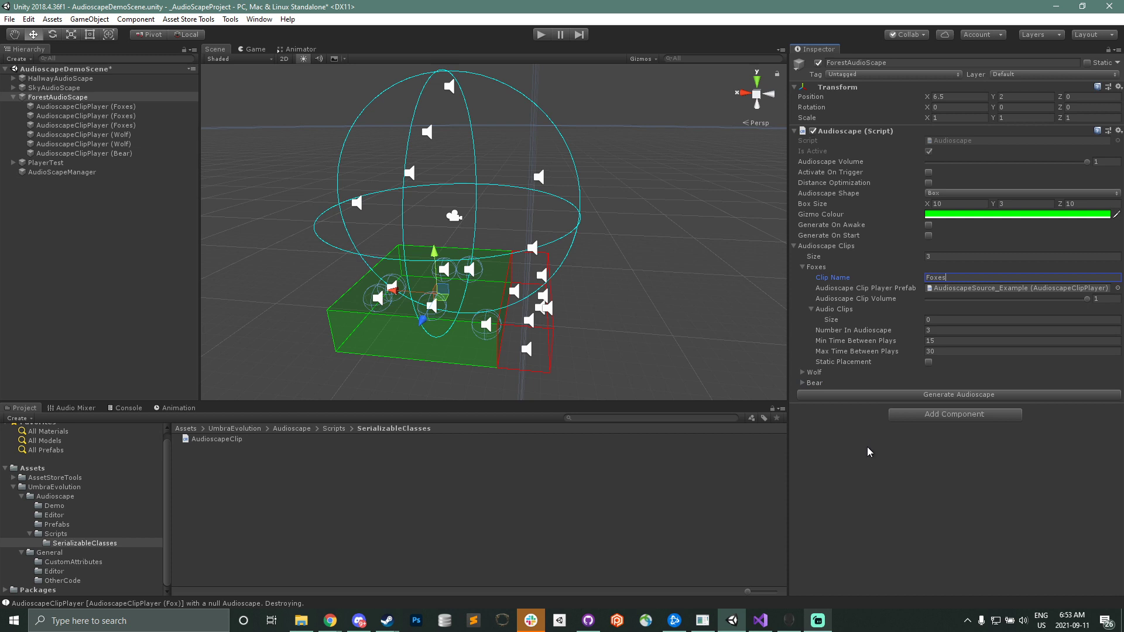
{"action": "key", "text": "BackSpace"}
{"action": "key", "text": "BackSpace"}
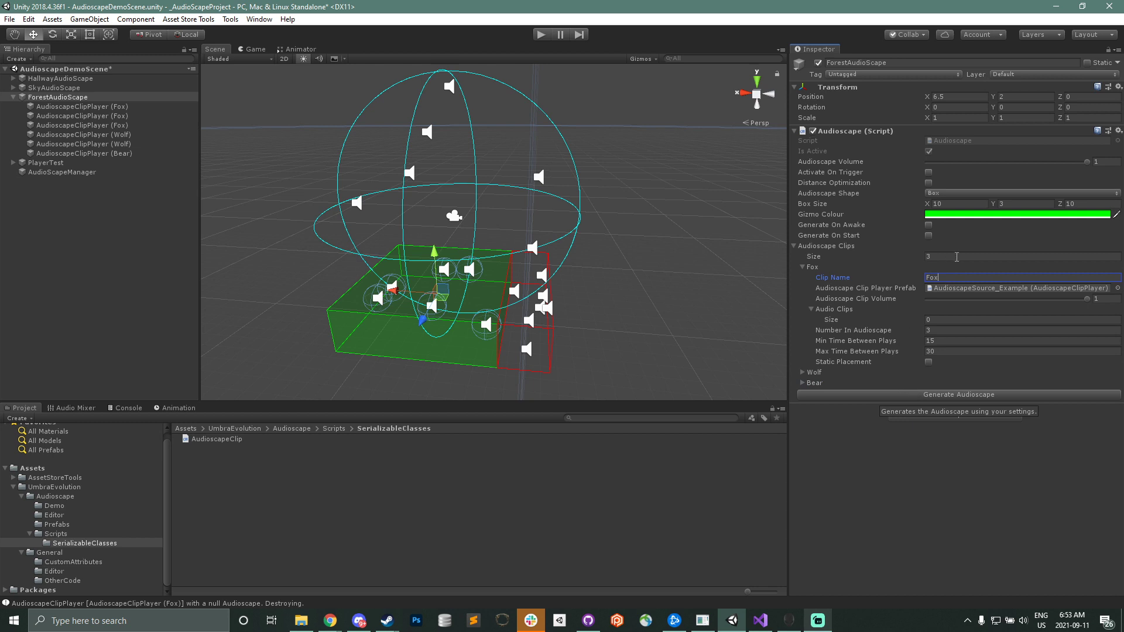
- Locate the clip player prefab assigned to the Fox entry and examine its Audio Source, including the 3D Sound Settings
{"action": "left_click", "coordinate": [971, 287]}
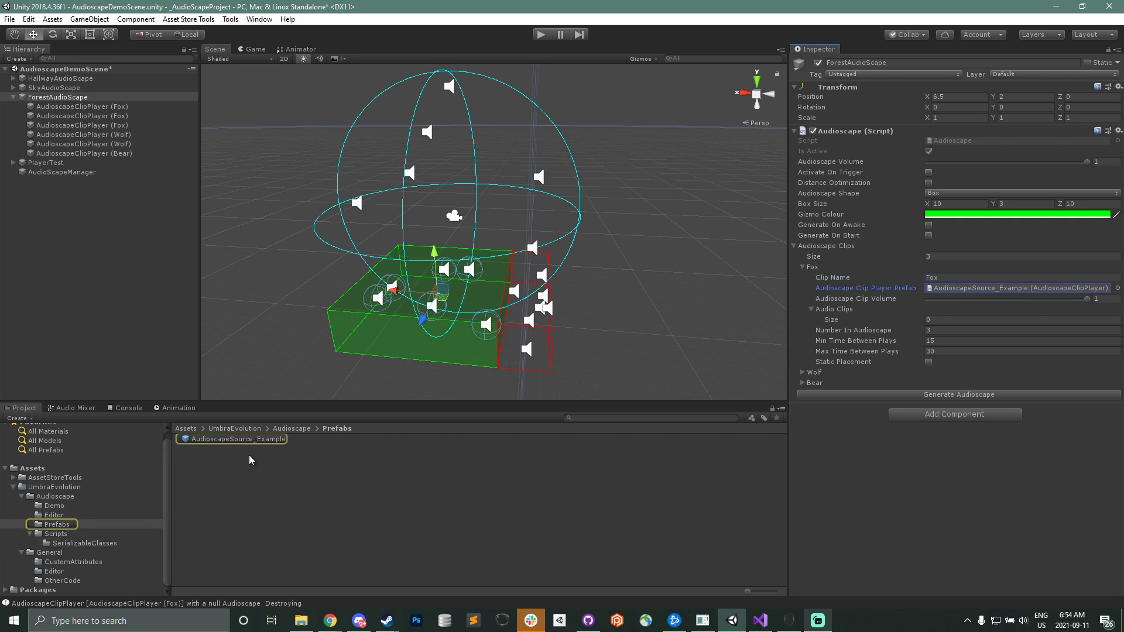
{"action": "left_click", "coordinate": [257, 441]}
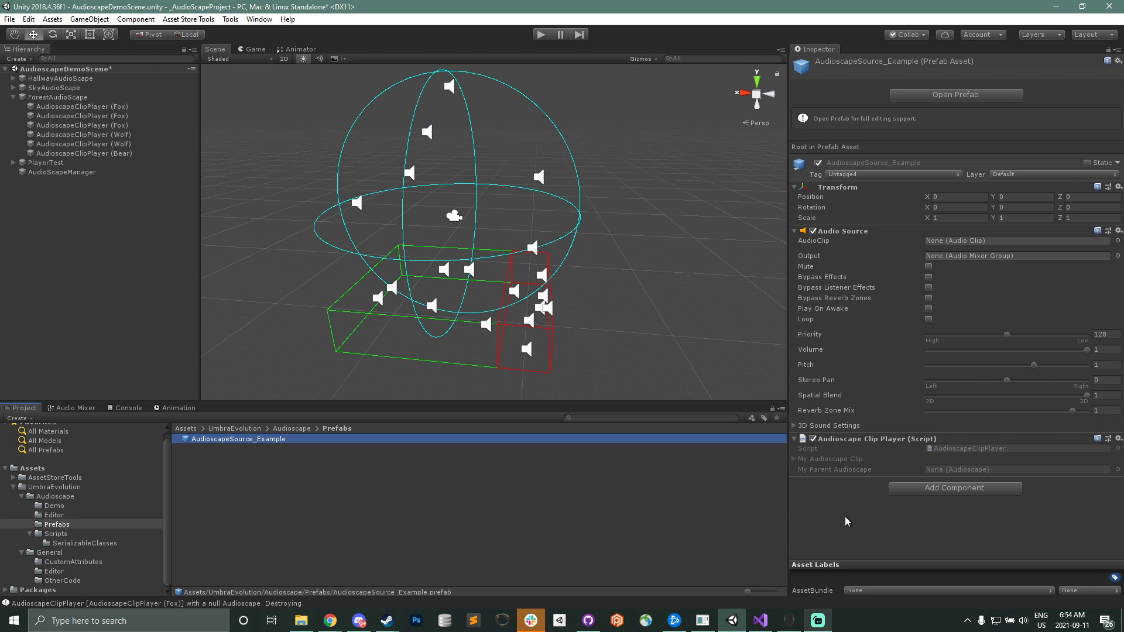
{"action": "left_click", "coordinate": [94, 98]}
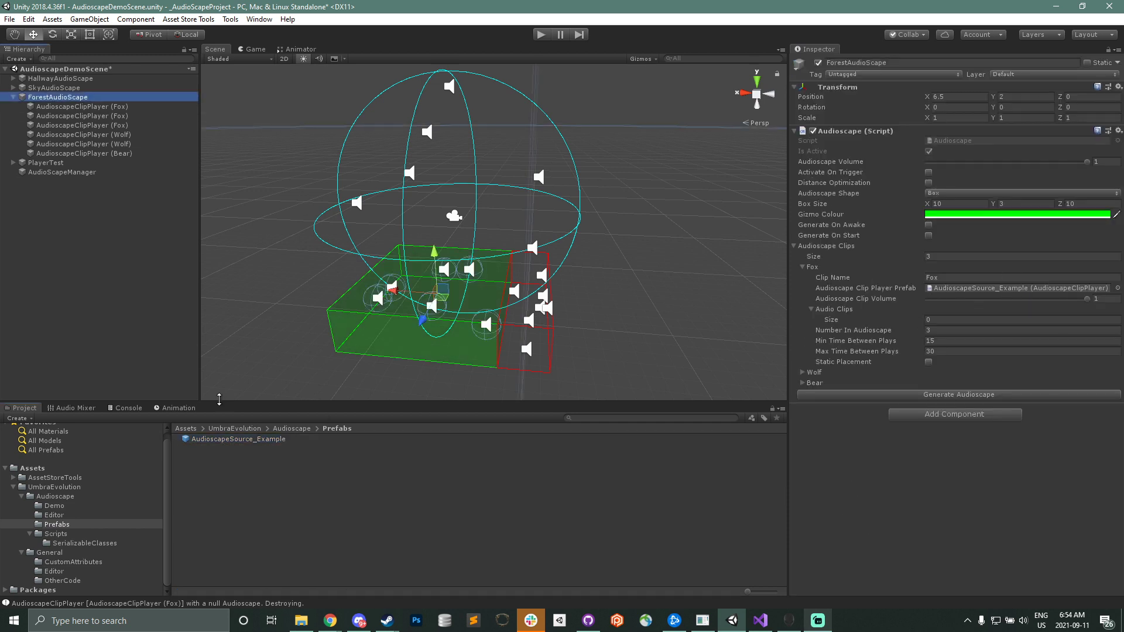
{"action": "left_click", "coordinate": [250, 440]}
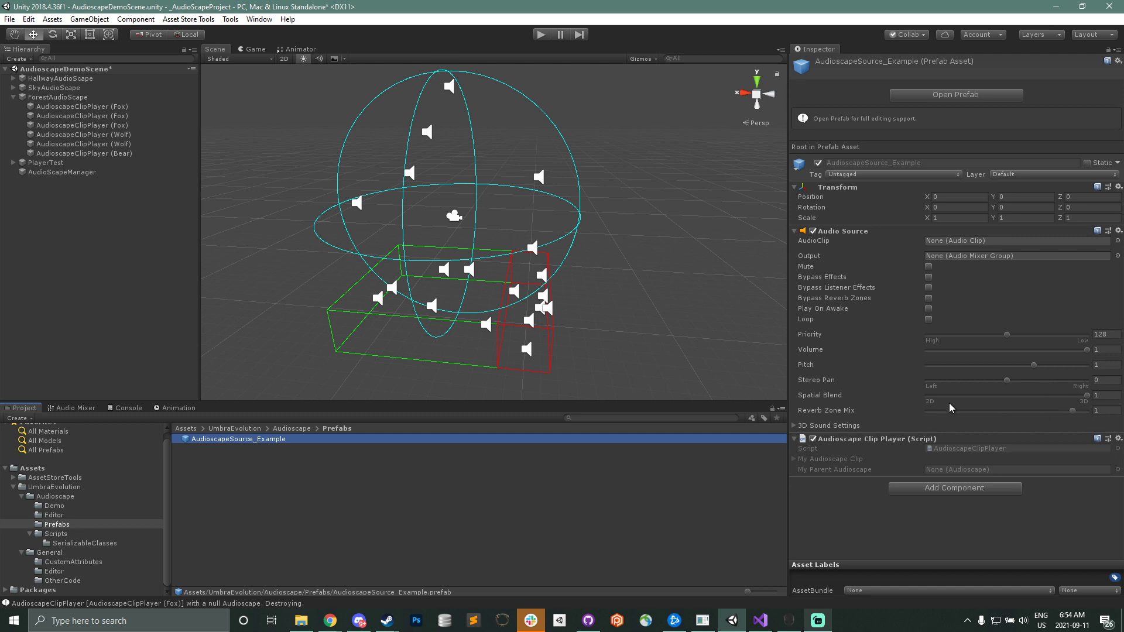
{"action": "left_click", "coordinate": [799, 427]}
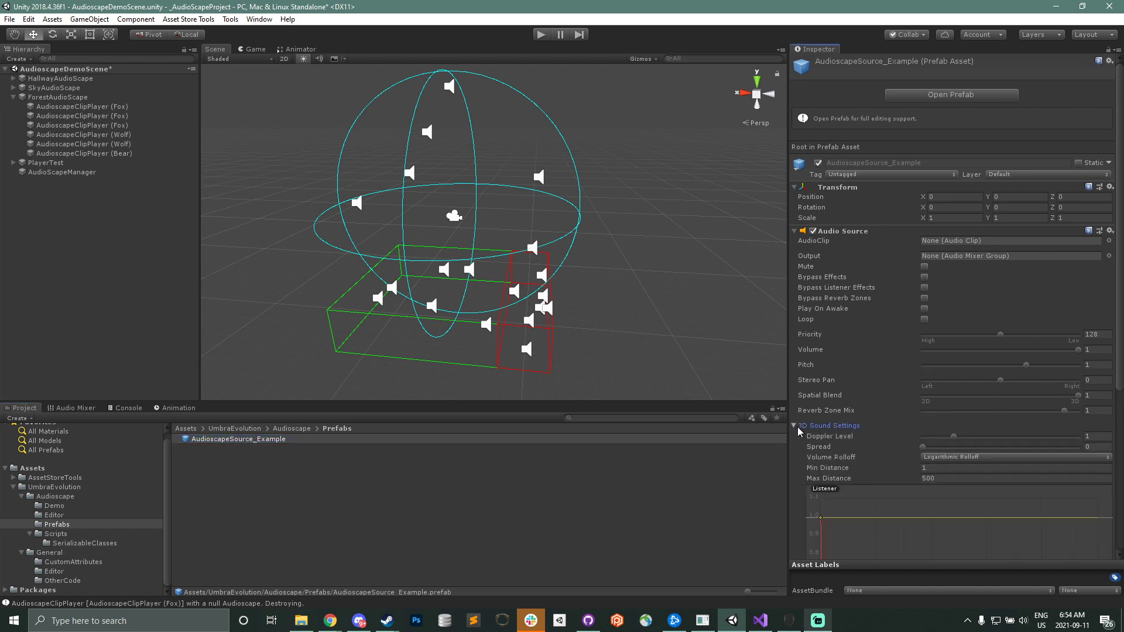
{"action": "left_click", "coordinate": [798, 427]}
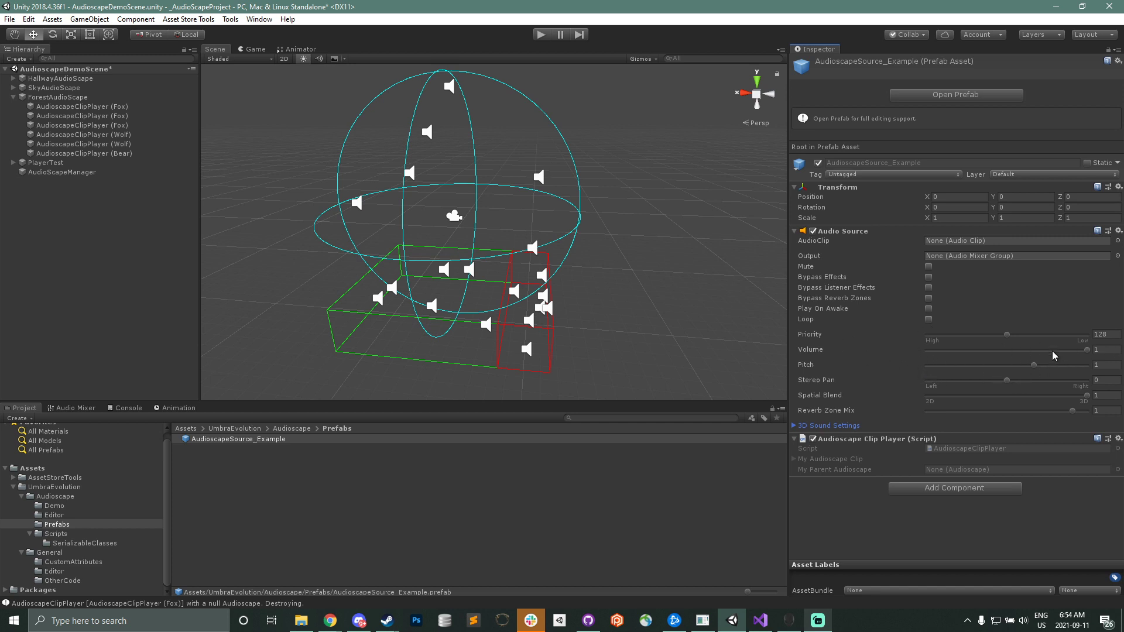
- Lower the manager's Master Volume to 0.712, ForestAudioScape's volume to 0.737 and the Fox clip volume to 0.697, and check a Fox clip player's volume
{"action": "left_click", "coordinate": [56, 172]}
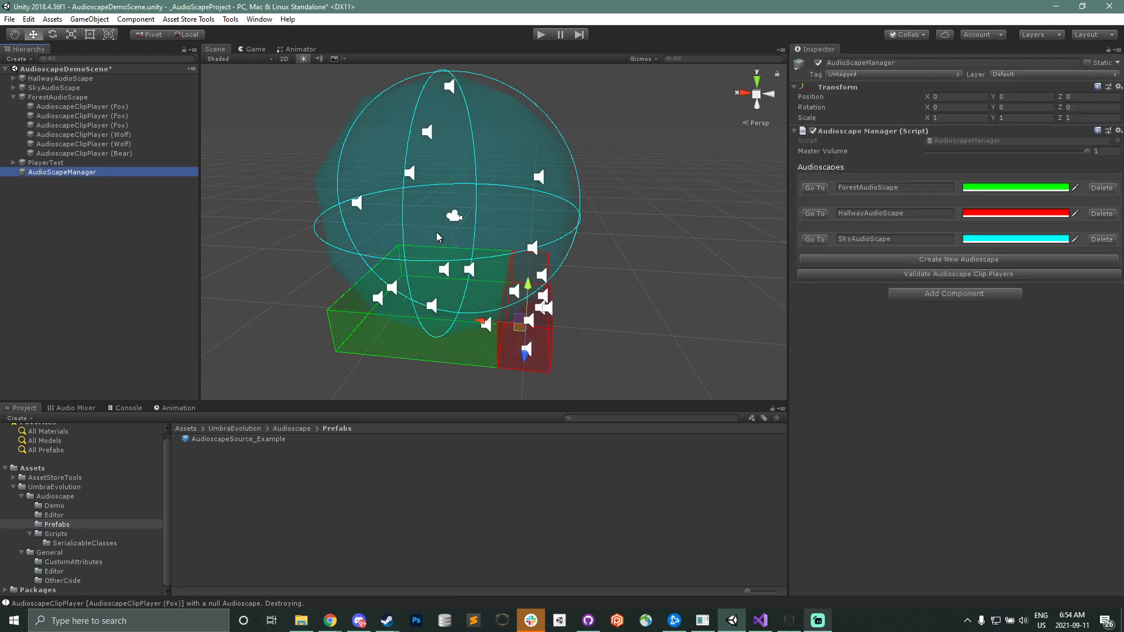
{"action": "left_click", "coordinate": [1040, 151]}
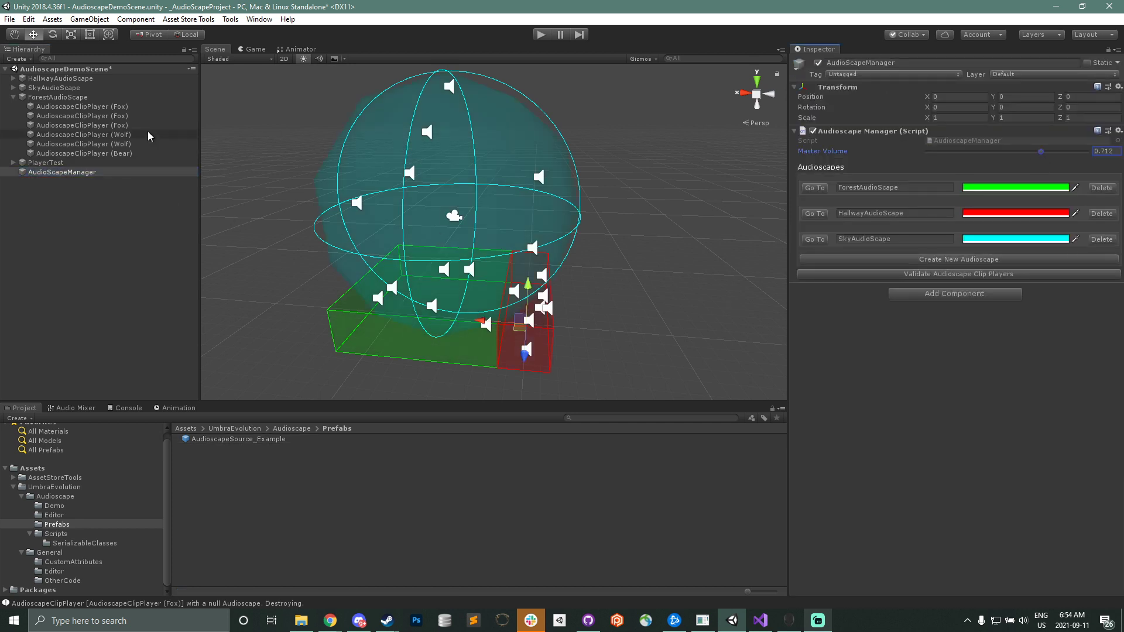
{"action": "left_click", "coordinate": [103, 98]}
{"action": "left_click", "coordinate": [1045, 162]}
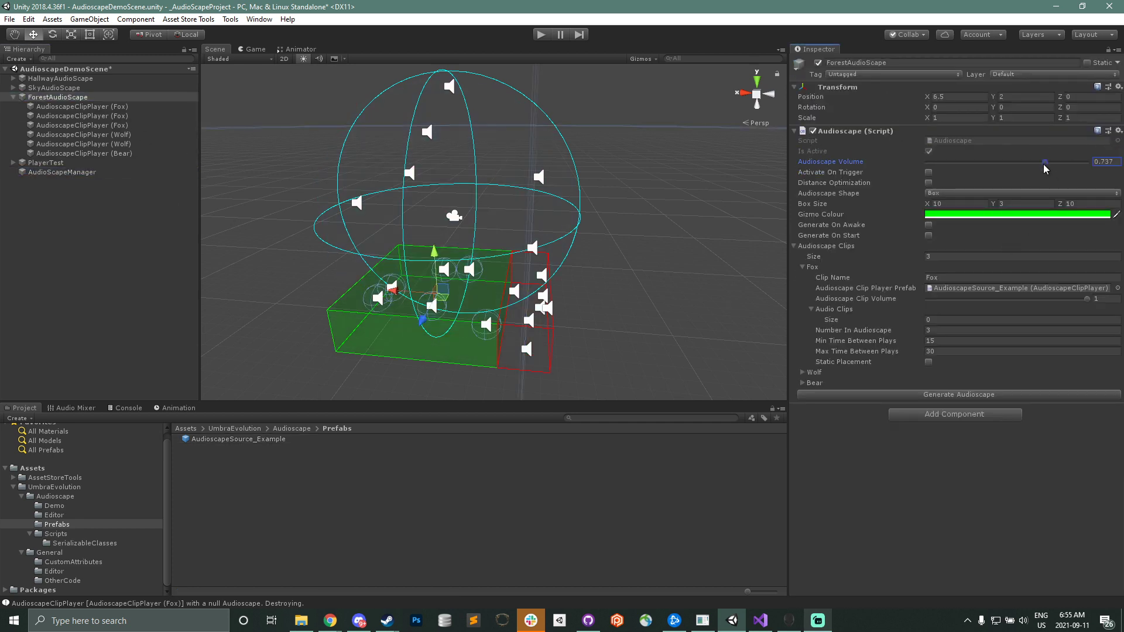
{"action": "left_click", "coordinate": [1049, 298]}
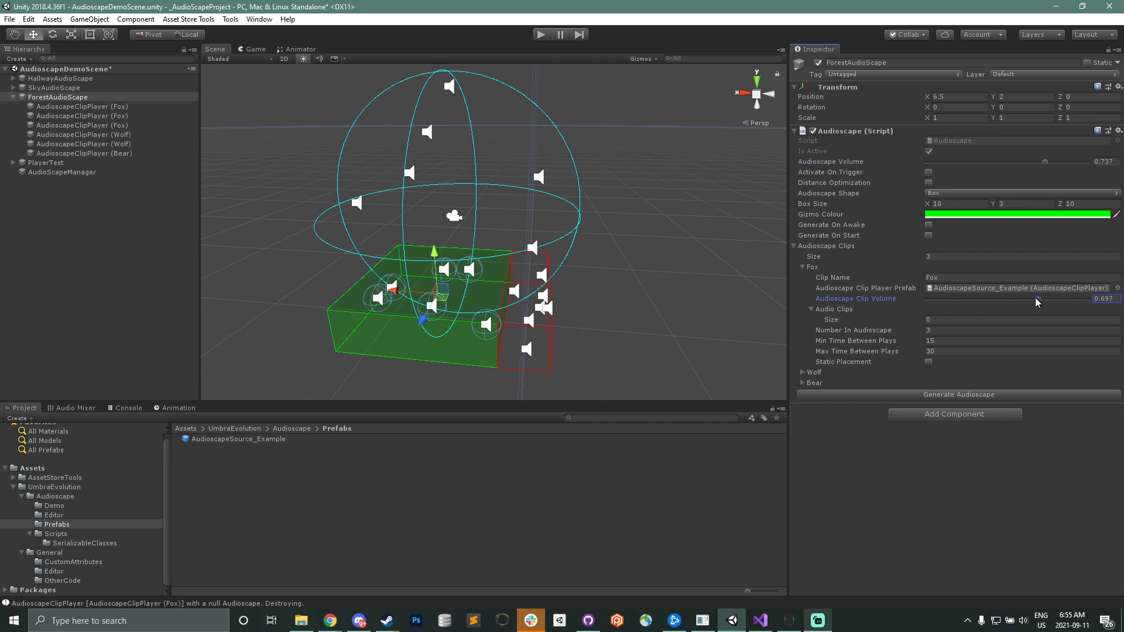
{"action": "left_click", "coordinate": [133, 108]}
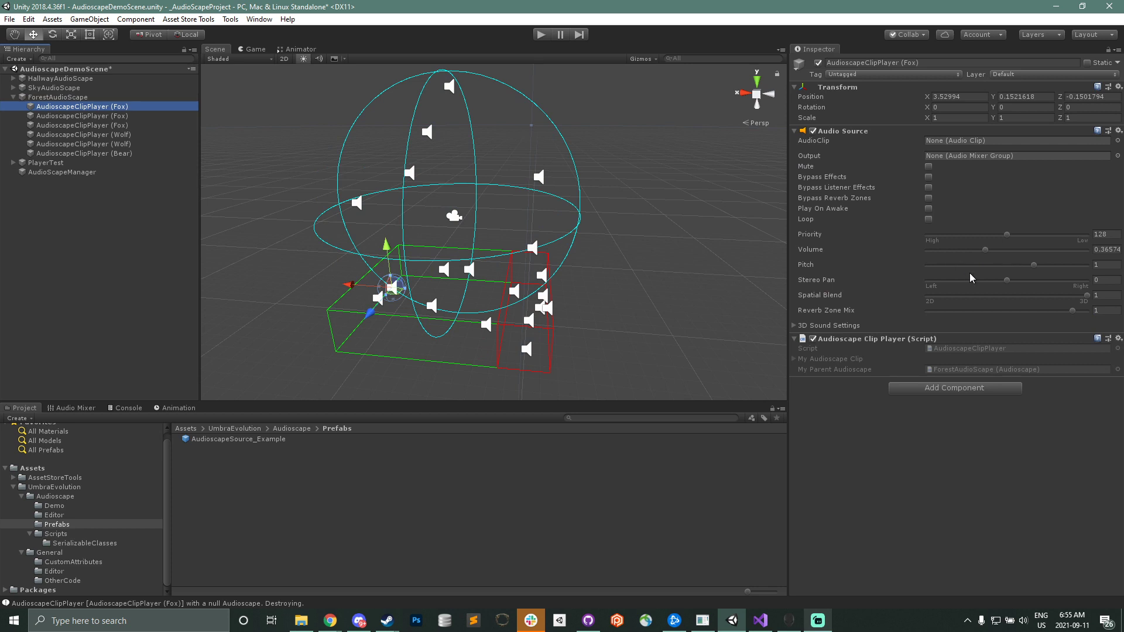
- Reset the manager's Master Volume, ForestAudioScape's Audioscape Volume and the Fox entry's Audioscape Clip Volume to 1
{"action": "left_click", "coordinate": [64, 172]}
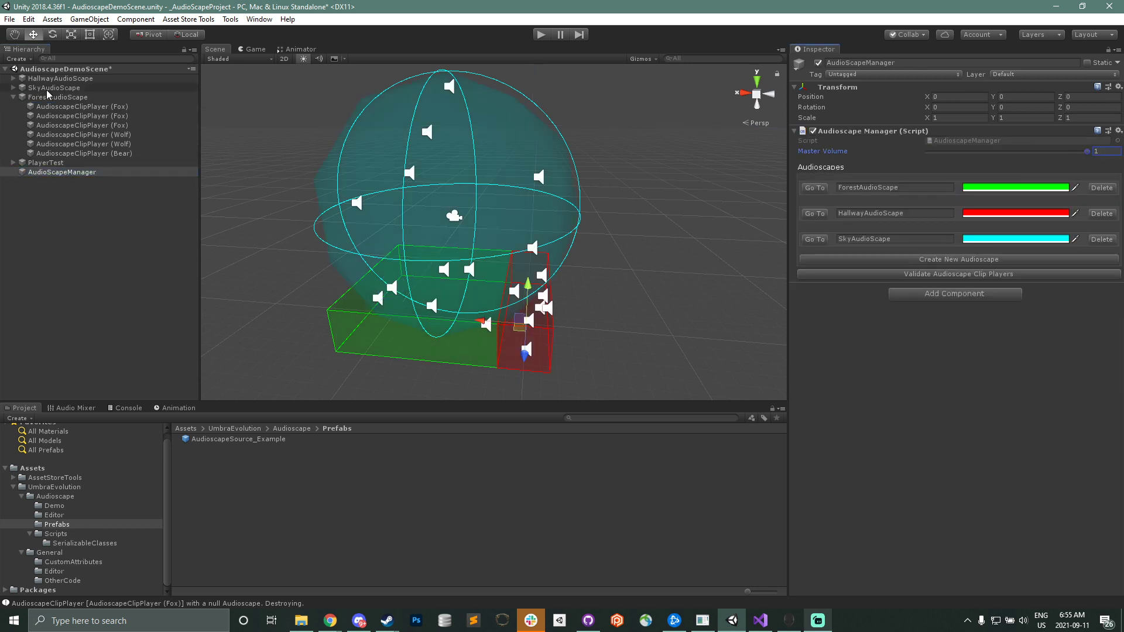
{"action": "left_click", "coordinate": [48, 96]}
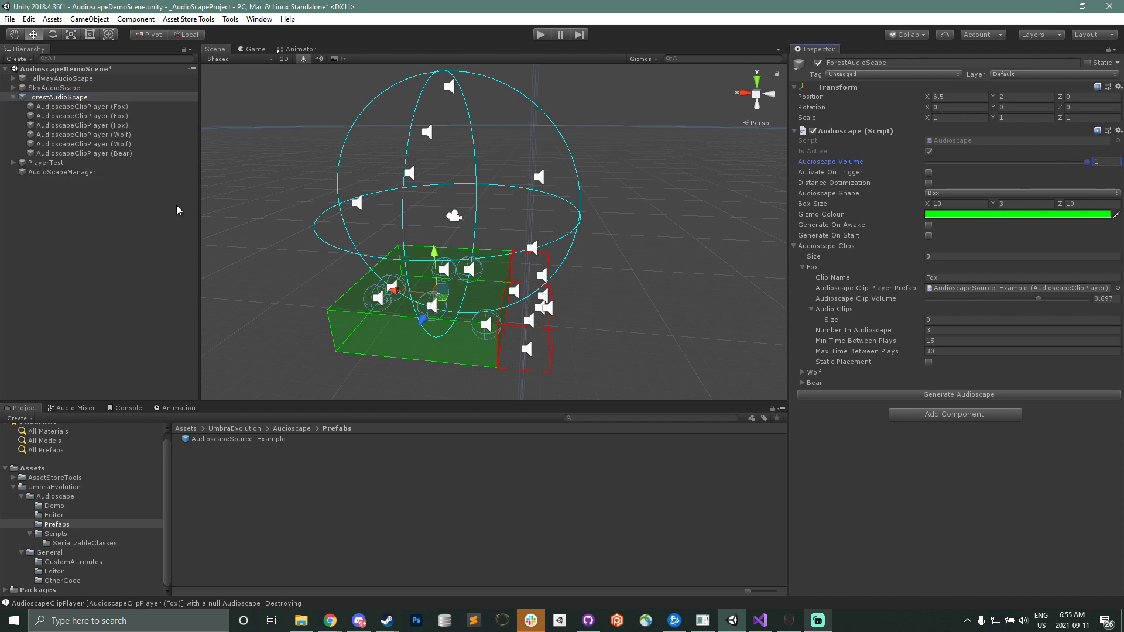
{"action": "left_click_drag", "start_coordinate": [1039, 298], "coordinate": [1088, 299]}
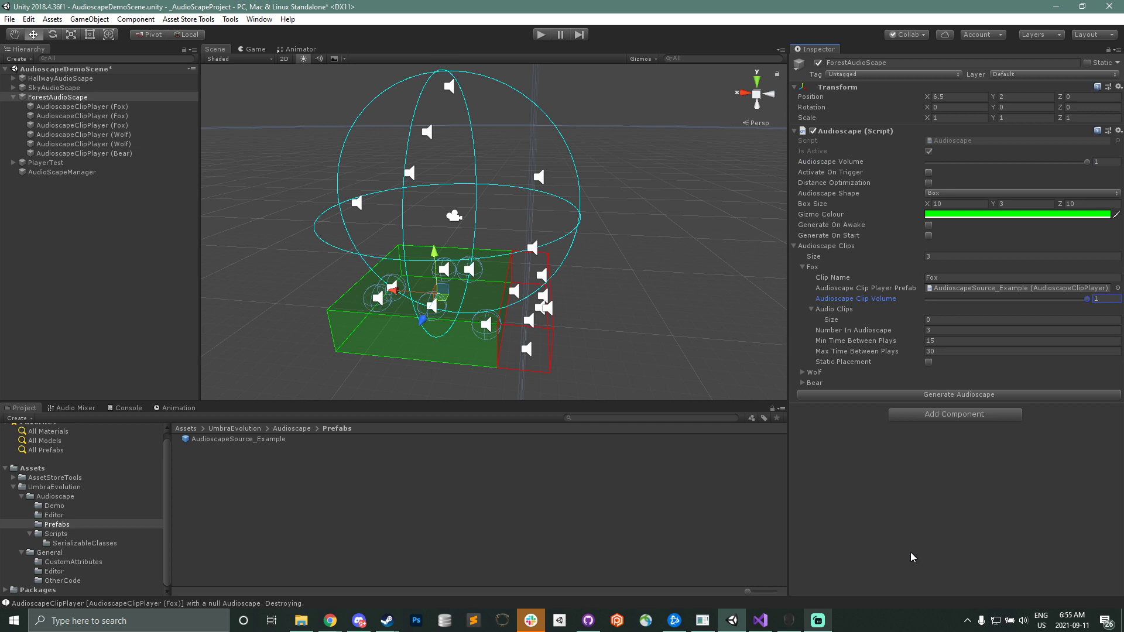
- Reopen the AudioscapeSource_Example prefab from the Fox entry and review its Audio Source and Audioscape Clip Player components
{"action": "left_click", "coordinate": [948, 288]}
{"action": "left_click", "coordinate": [227, 439]}
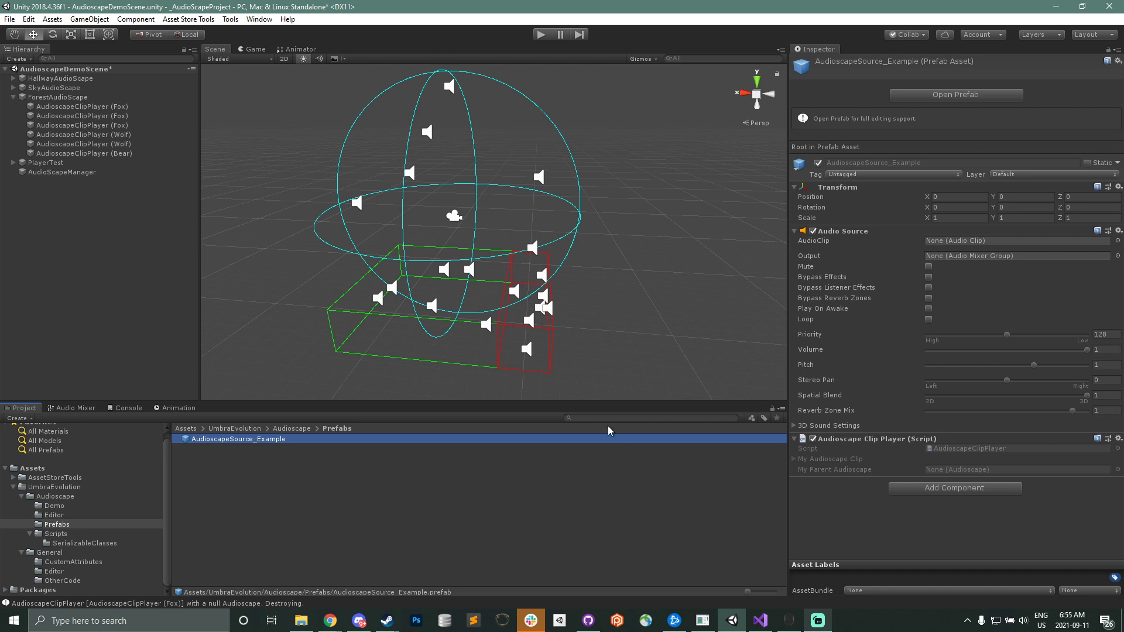
- Set the Audio Clips size of ForestAudioScape's Fox entry to 3 and return it to 0
{"action": "left_click", "coordinate": [58, 97]}
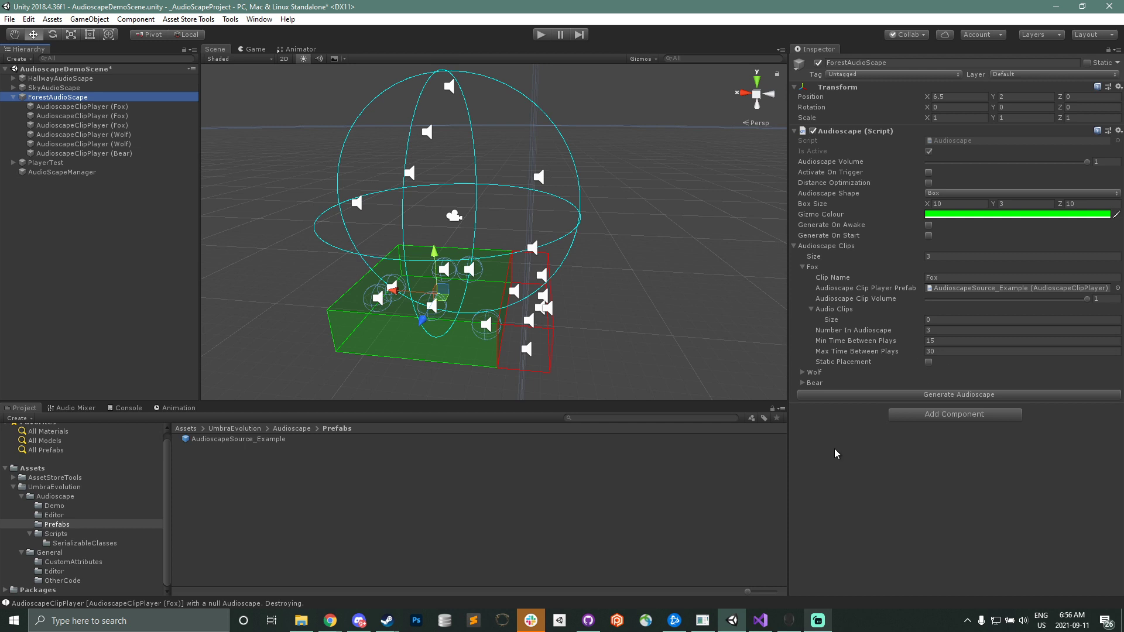
{"action": "left_click", "coordinate": [938, 321]}
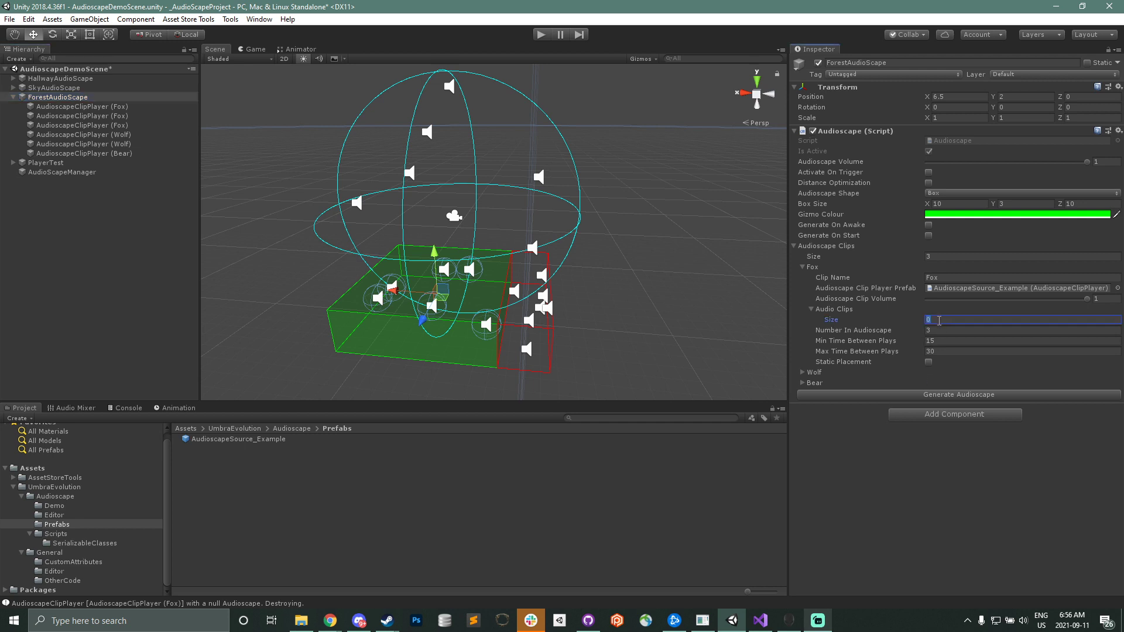
{"action": "type", "text": "3"}
{"action": "key", "text": "Return"}
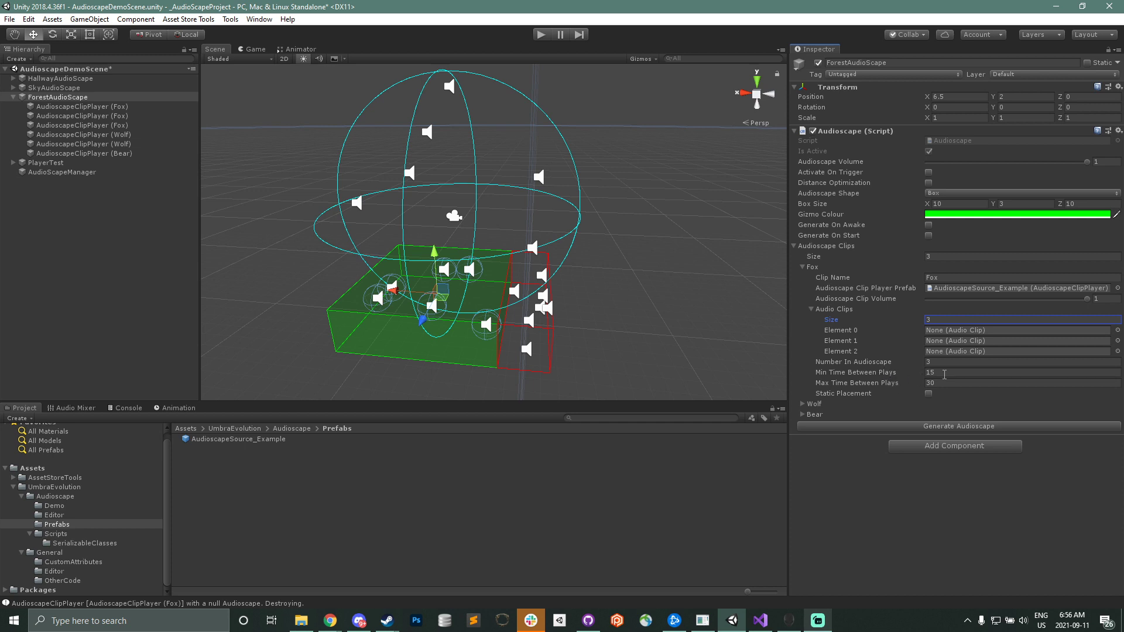
{"action": "mouse_move", "coordinate": [901, 376]}
{"action": "type", "text": "0"}
{"action": "key", "text": "Return"}
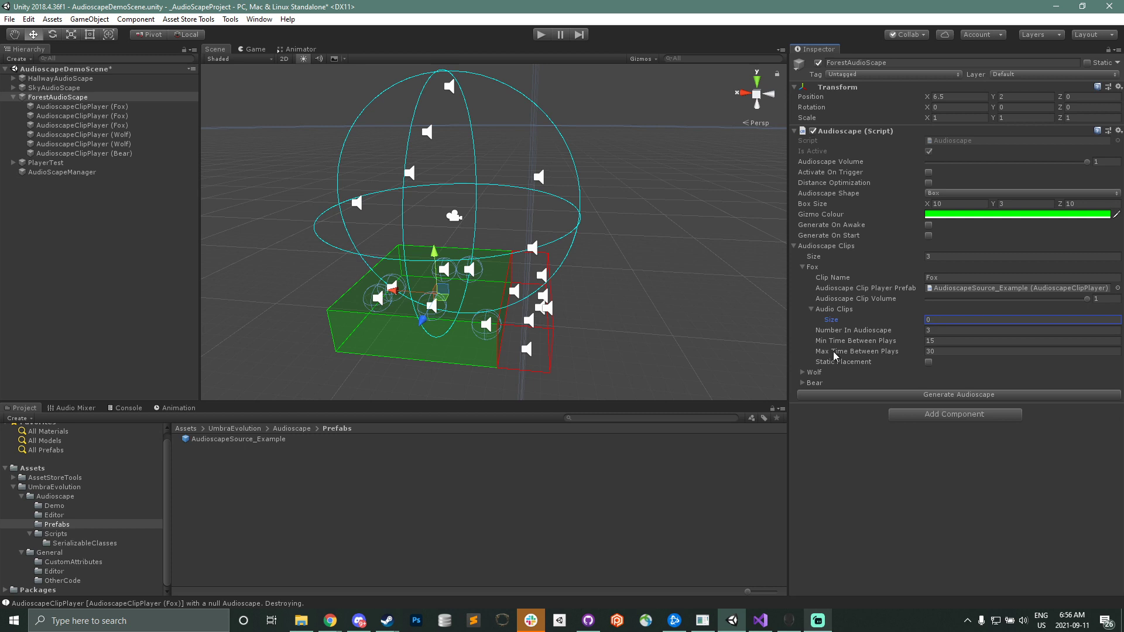
- Check the Static Placement description for the Fox entry, and switch the option on and off again
{"action": "mouse_move", "coordinate": [848, 361]}
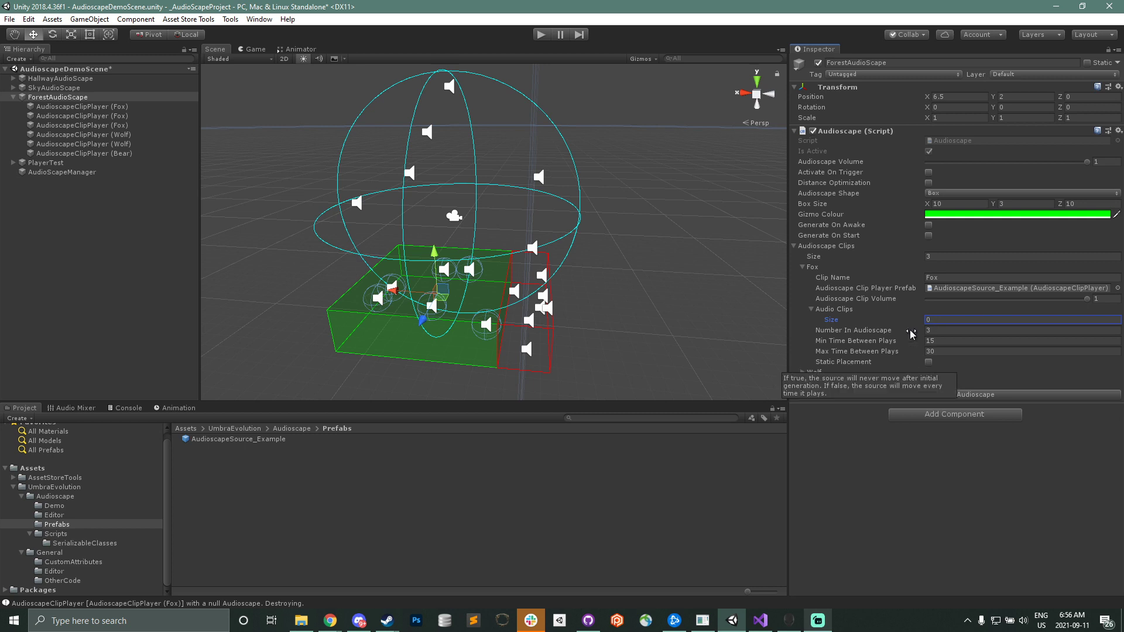
{"action": "left_click", "coordinate": [929, 362]}
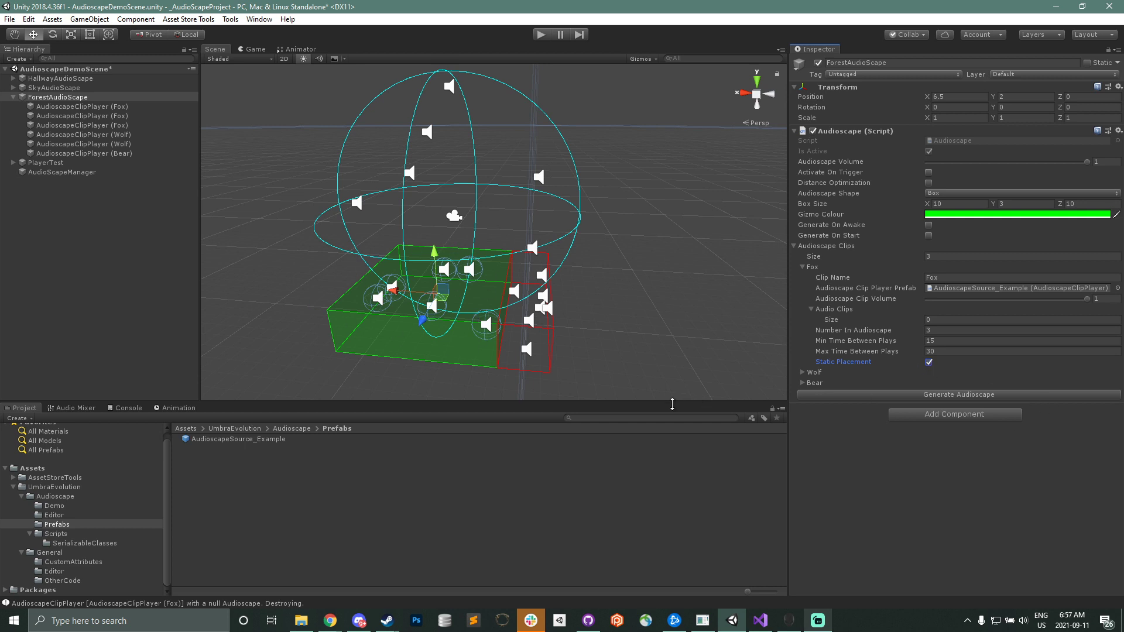
{"action": "left_click", "coordinate": [928, 363]}
- Regenerate ForestAudioScape several times to reposition its clip players
{"action": "left_click", "coordinate": [869, 394]}
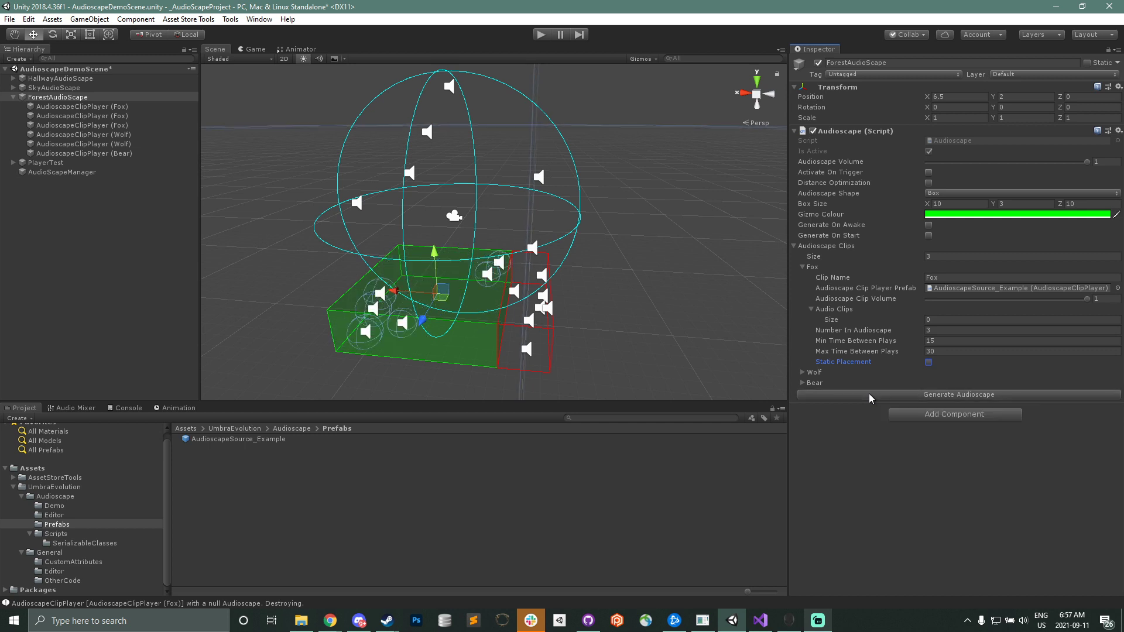
{"action": "left_click", "coordinate": [869, 394]}
{"action": "left_click", "coordinate": [869, 394]}
{"action": "left_click", "coordinate": [869, 393]}
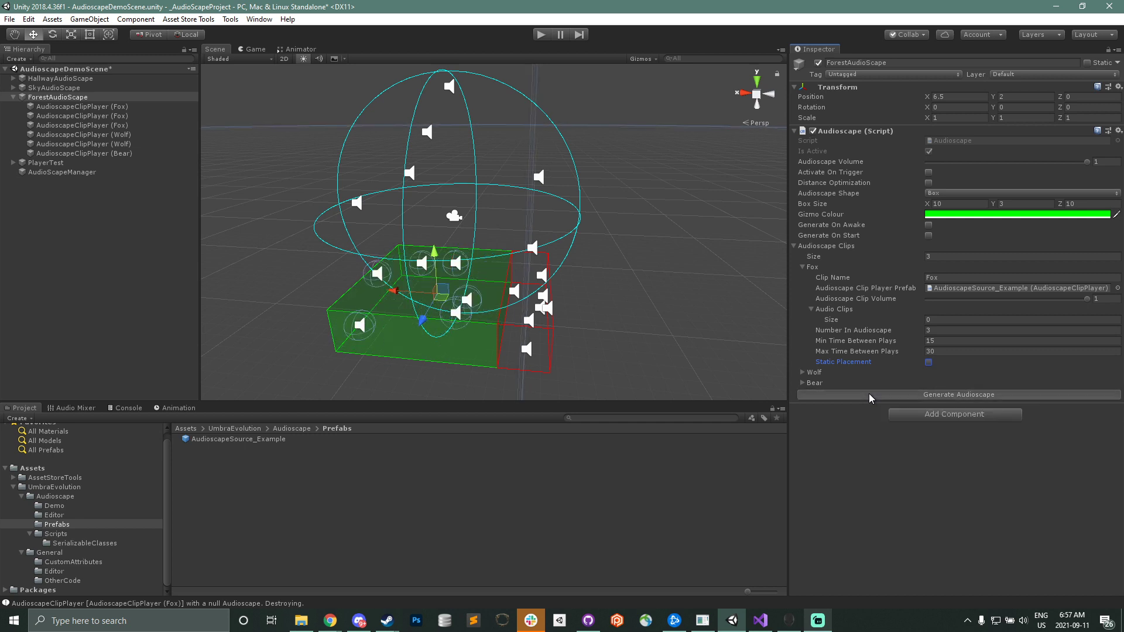
{"action": "left_click", "coordinate": [869, 392]}
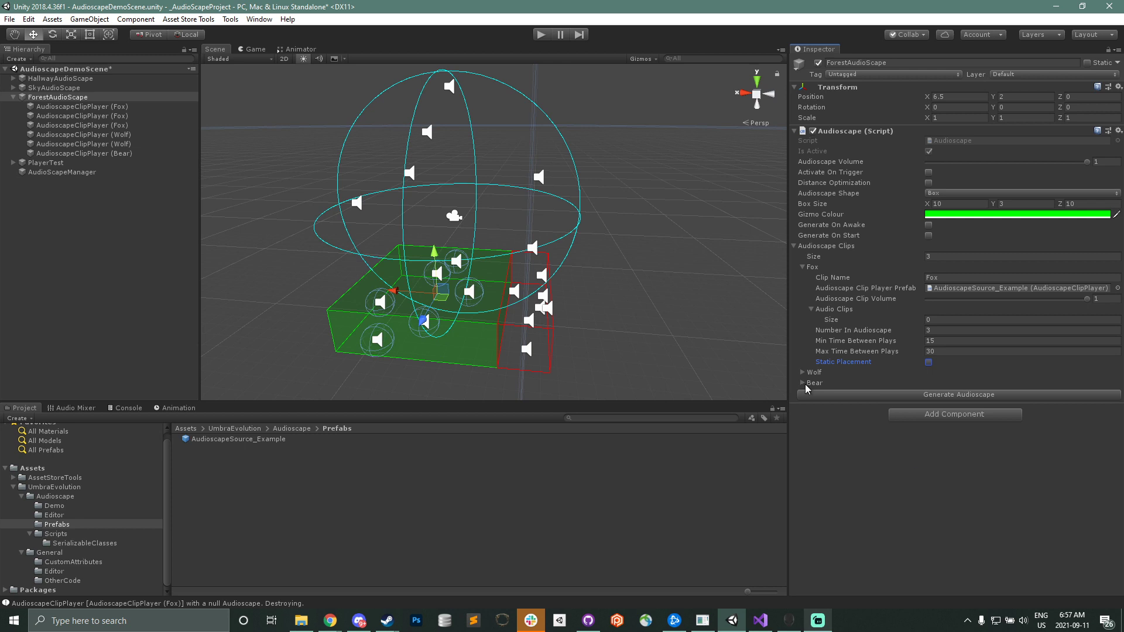
- Set the Fox entry's Number In Audioscape to 5 and regenerate ForestAudioScape
{"action": "left_click", "coordinate": [945, 258]}
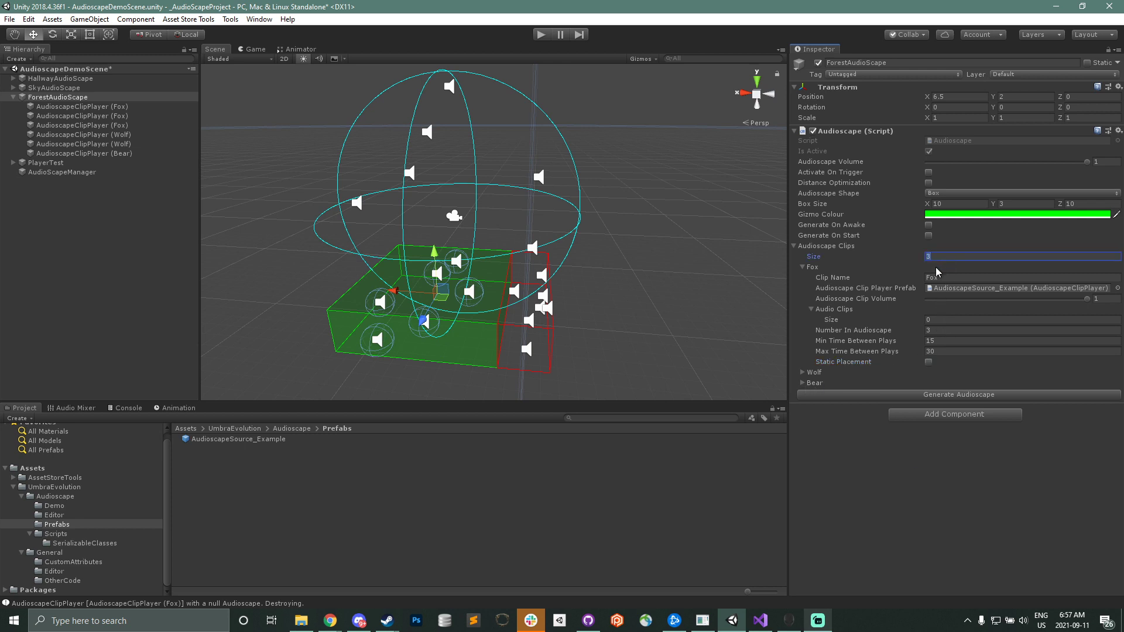
{"action": "left_click", "coordinate": [957, 332]}
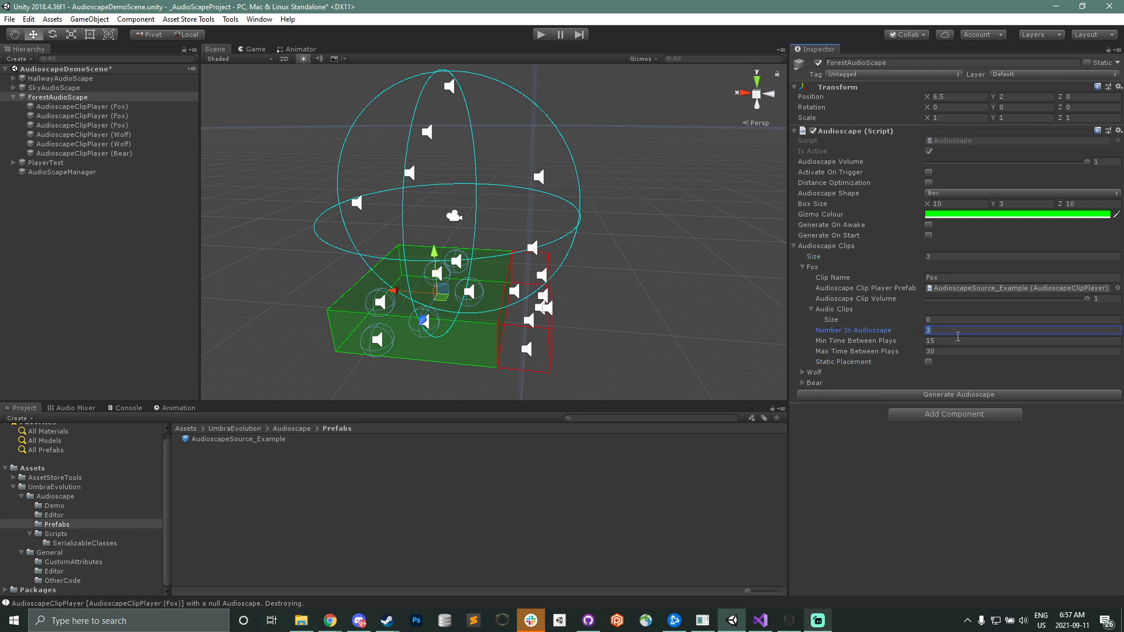
{"action": "left_click", "coordinate": [943, 390]}
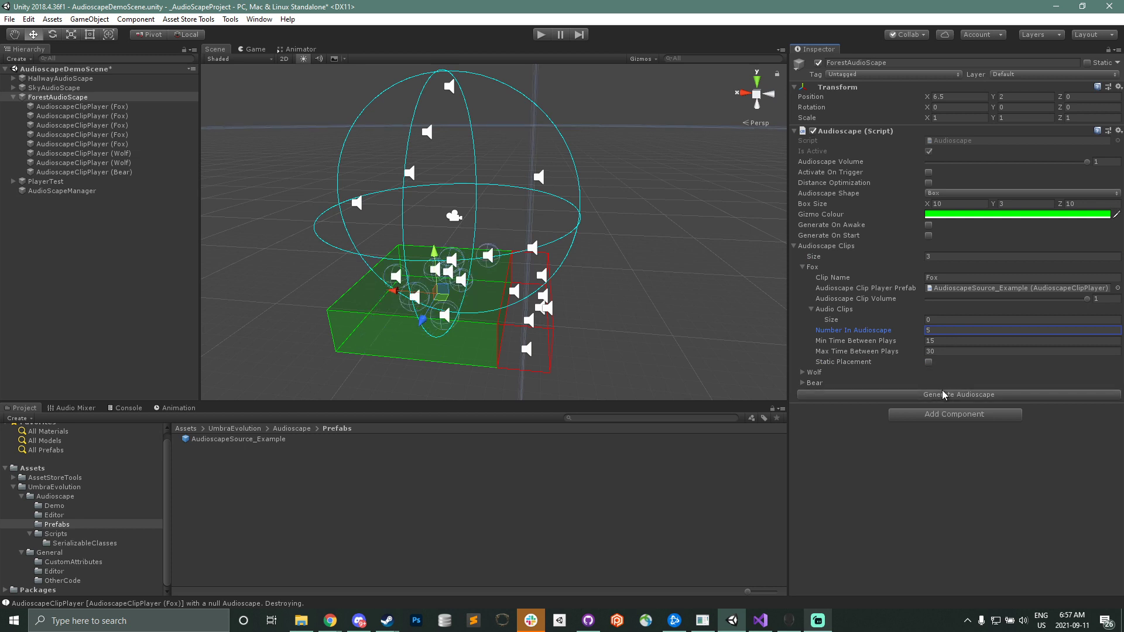
{"action": "left_click", "coordinate": [943, 390]}
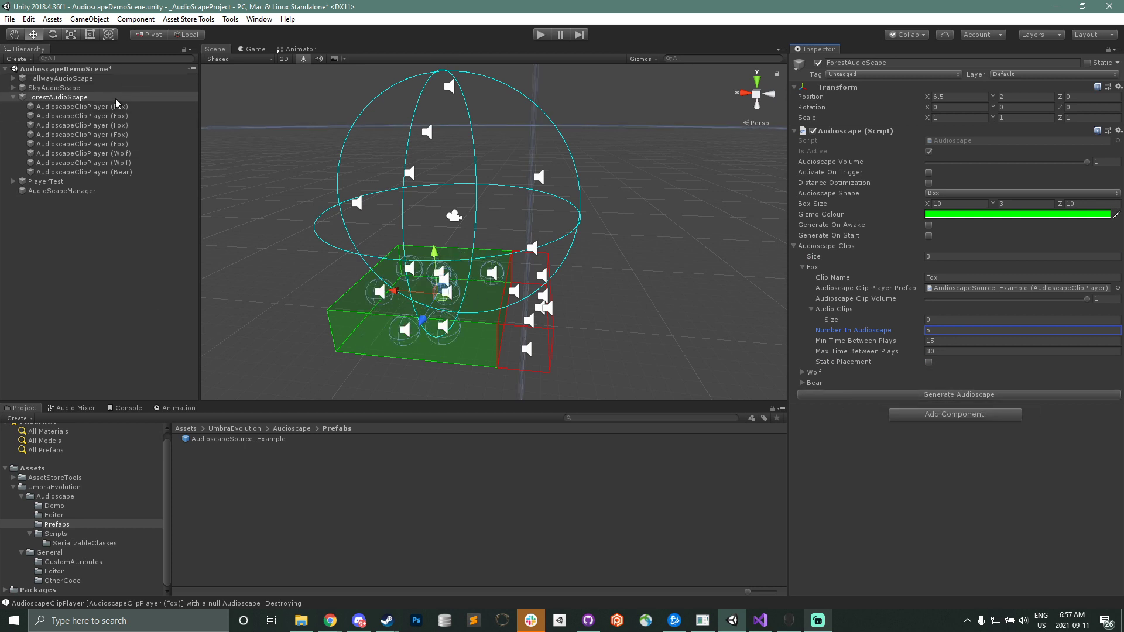
- Set the Fox entry's Number In Audioscape to 3 and regenerate ForestAudioScape
{"action": "left_click", "coordinate": [942, 330]}
{"action": "type", "text": "3"}
{"action": "left_click", "coordinate": [893, 397]}
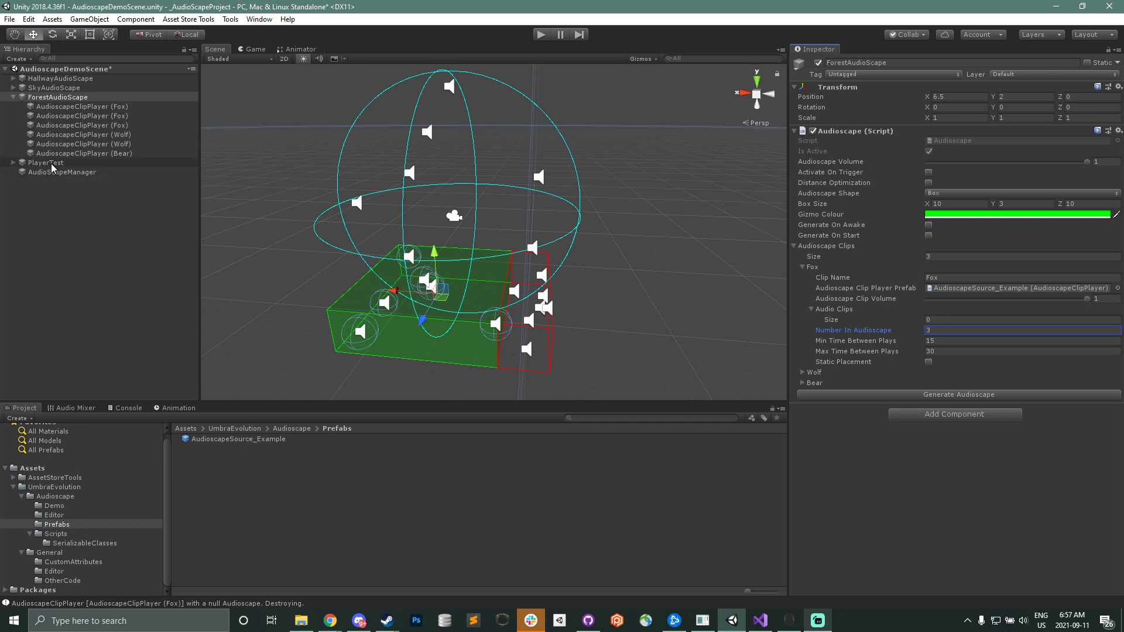
- Examine HallwayAudioScape's Steam settings, including Static Placement, and the placement of its clip players in the hallway
{"action": "left_click", "coordinate": [63, 79]}
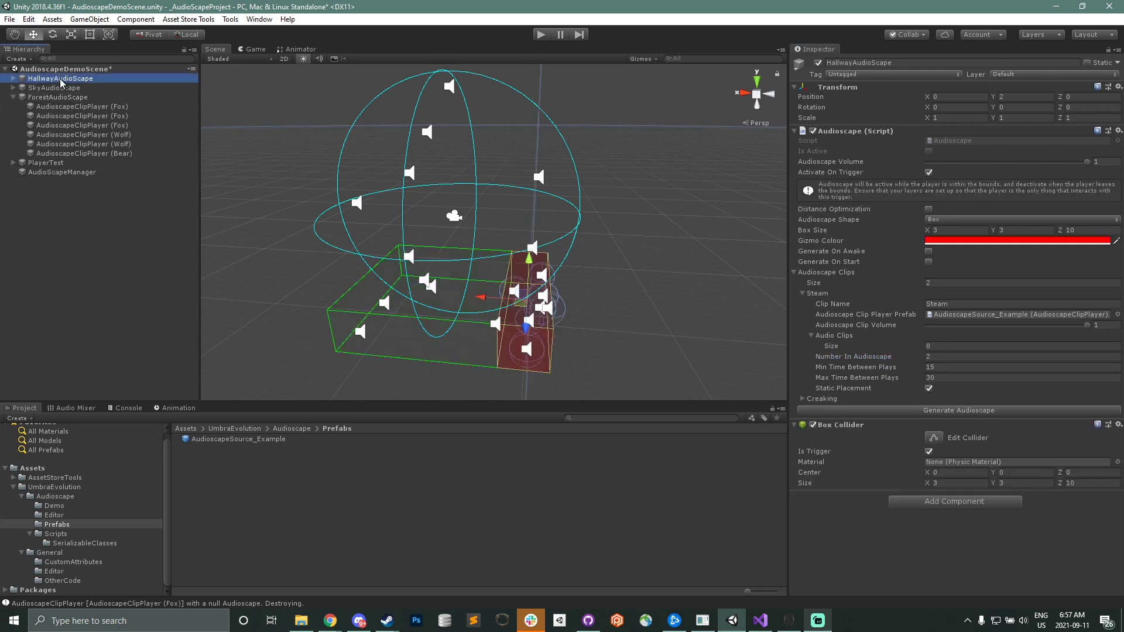
{"action": "left_click", "coordinate": [13, 78]}
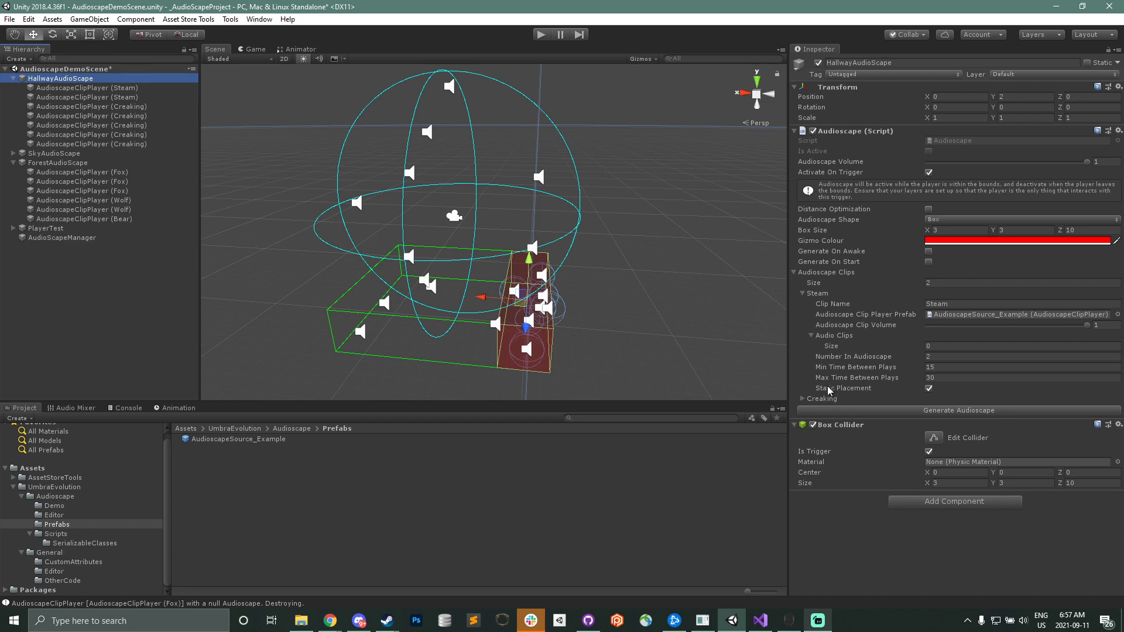
{"action": "scroll", "coordinate": [556, 298], "scroll_direction": "up", "scroll_amount": 8}
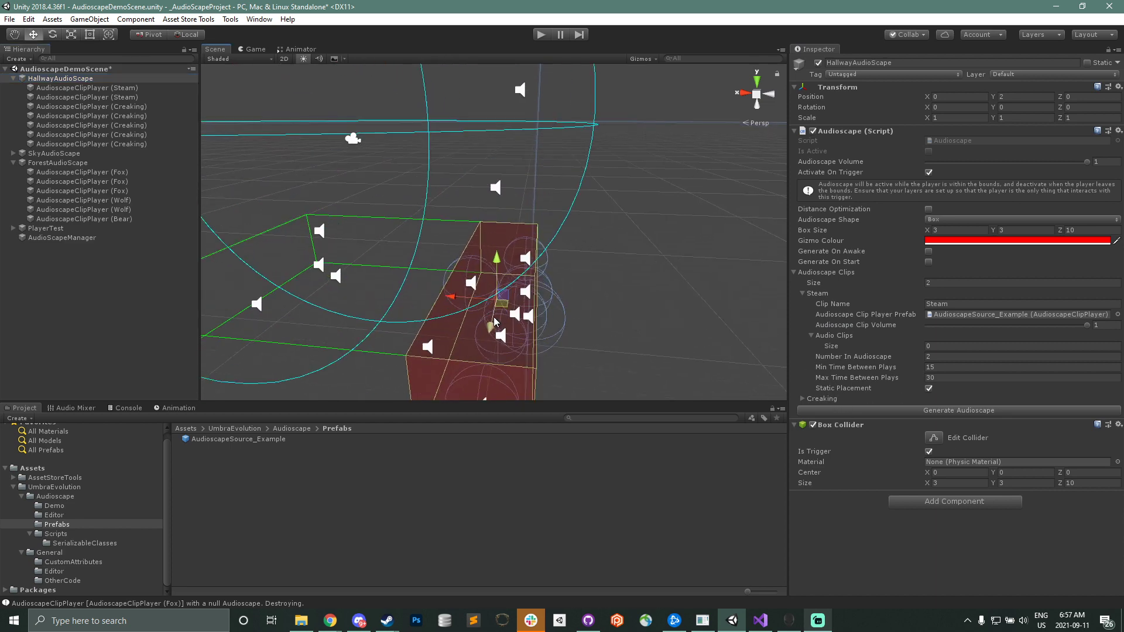
{"action": "scroll", "coordinate": [493, 302], "scroll_direction": "up", "scroll_amount": 6}
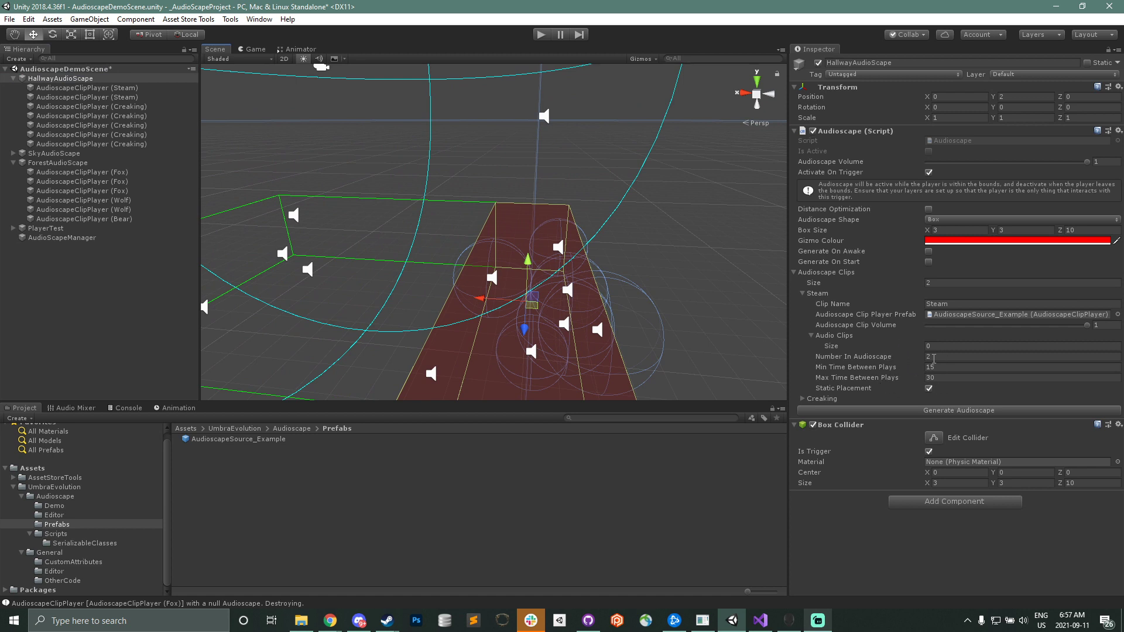
{"action": "middle_click_drag", "start_coordinate": [575, 325], "coordinate": [541, 315]}
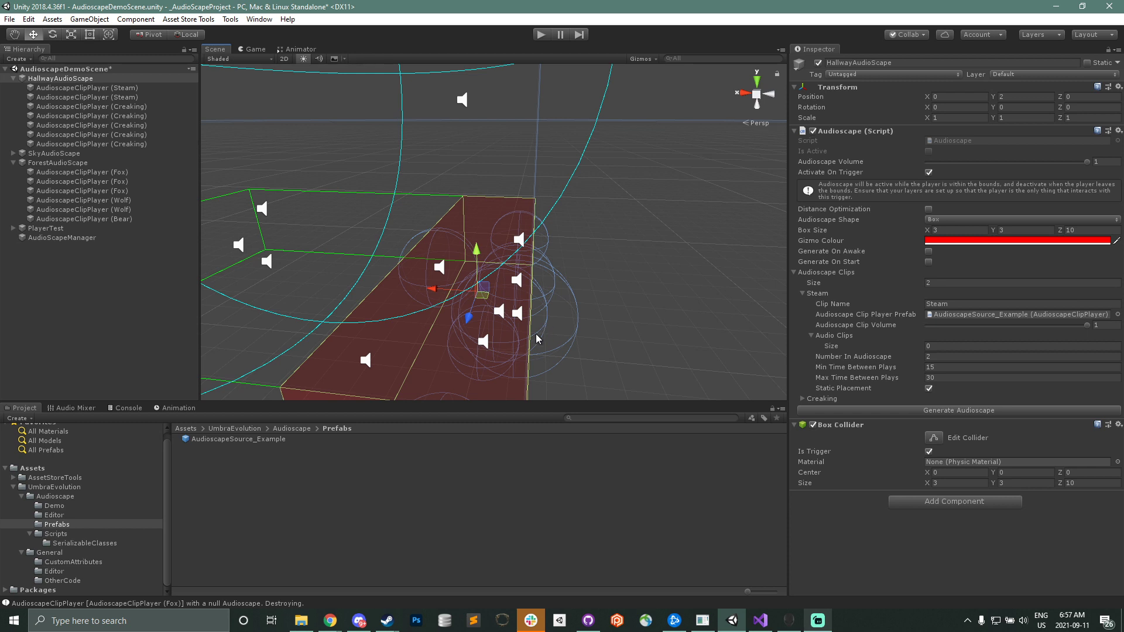
- Move the first Steam clip player of HallwayAudioScape to a higher spot inside the hallway and reselect HallwayAudioScape
{"action": "left_click", "coordinate": [139, 91]}
{"action": "left_click_drag", "start_coordinate": [441, 339], "coordinate": [469, 277]}
{"action": "left_click", "coordinate": [79, 78]}
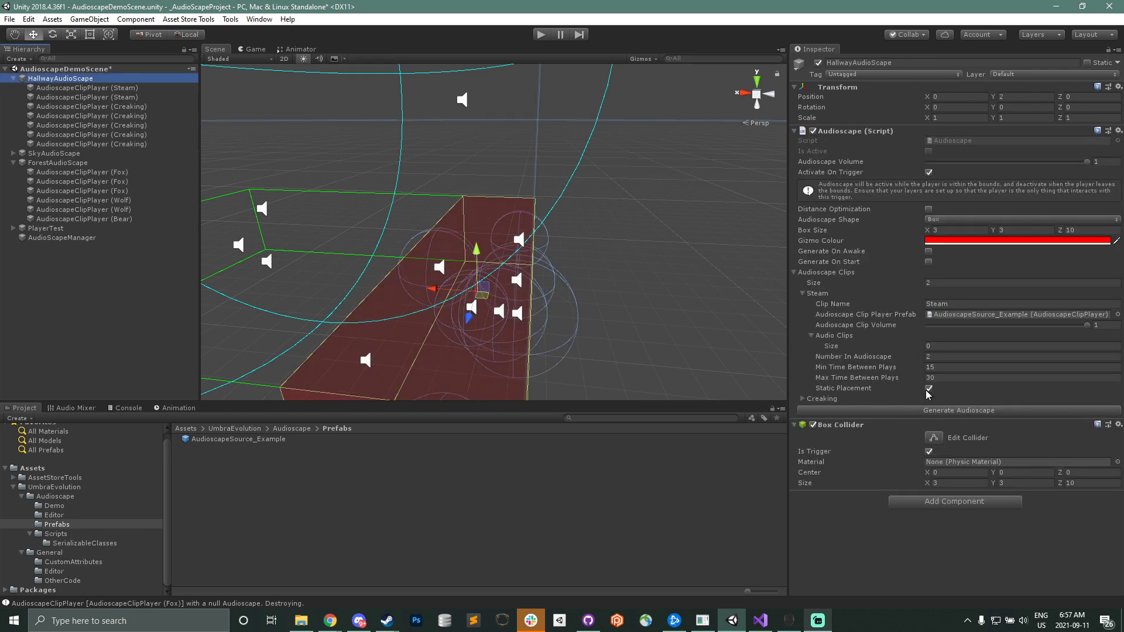
{"action": "middle_click_drag", "start_coordinate": [466, 296], "coordinate": [527, 285]}
{"action": "scroll", "coordinate": [285, 277], "scroll_direction": "down", "scroll_amount": 6}
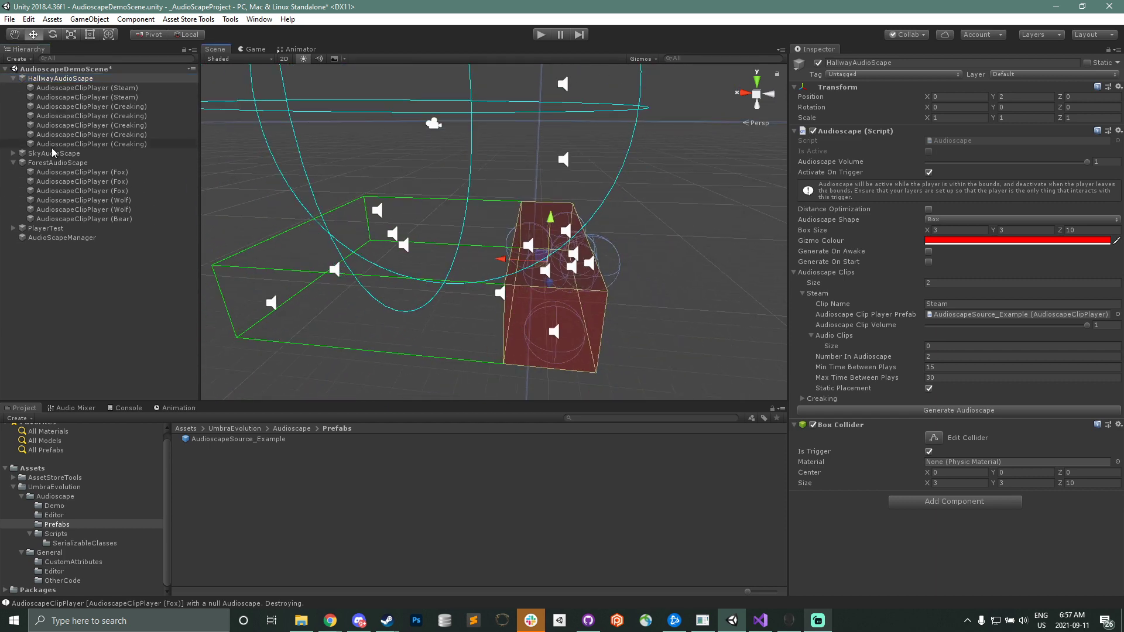
- Collapse HallwayAudioScape's children and enable Activate On Trigger on ForestAudioScape
{"action": "left_click", "coordinate": [13, 79]}
{"action": "left_click", "coordinate": [54, 97]}
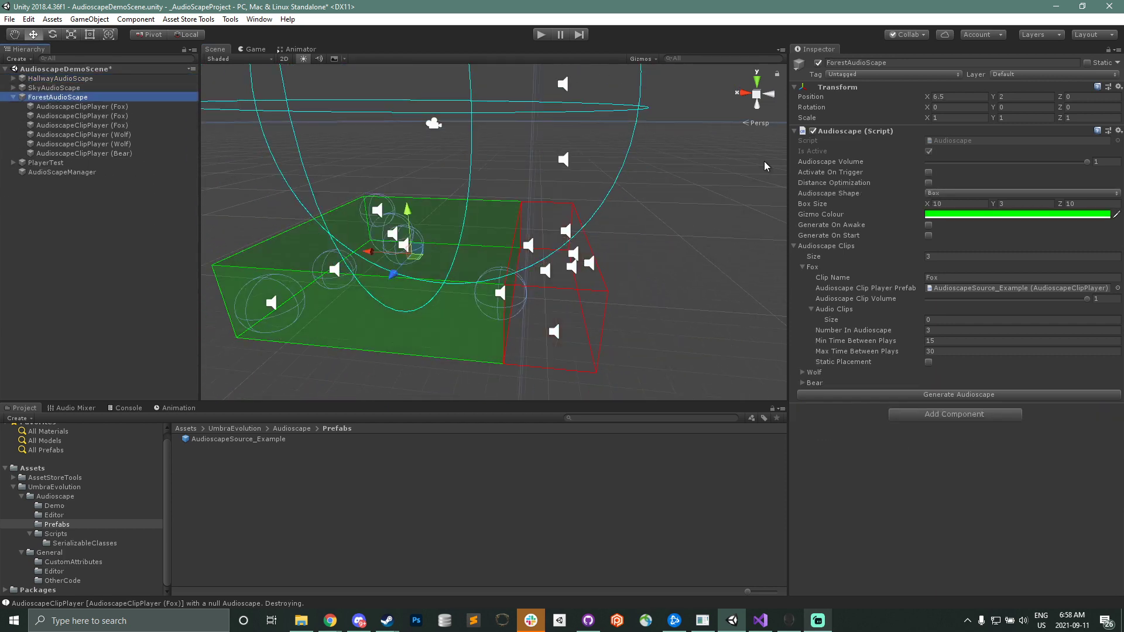
{"action": "left_click", "coordinate": [927, 173]}
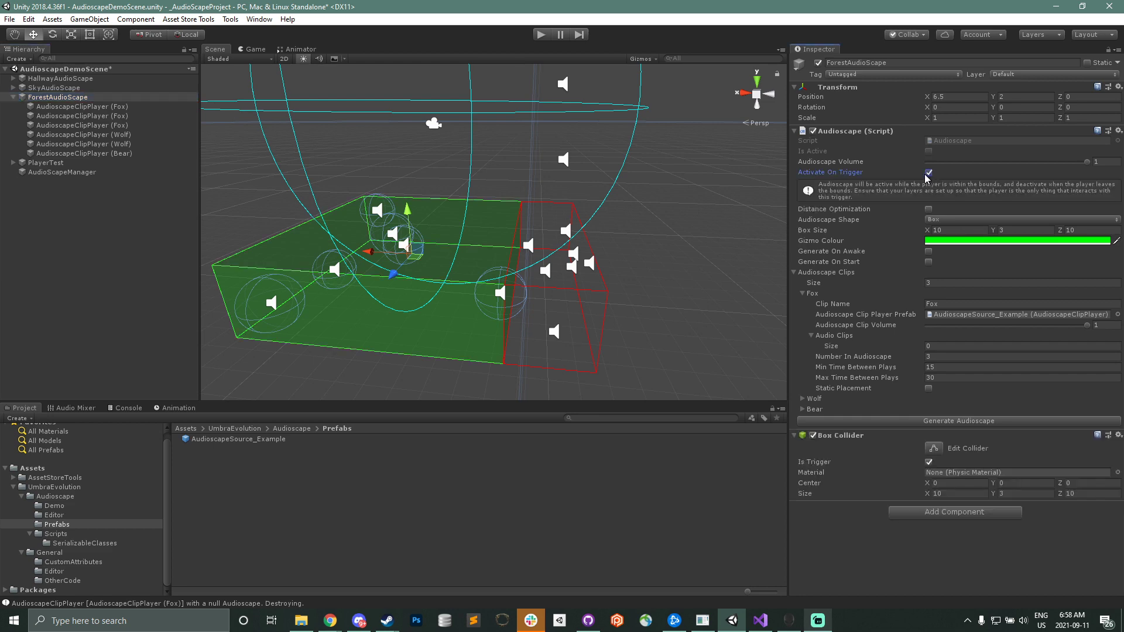
- Enter Play mode and return to the Scene view with all the audioscapes in sight
{"action": "middle_click_drag", "start_coordinate": [431, 303], "coordinate": [451, 348]}
{"action": "scroll", "coordinate": [452, 347], "scroll_direction": "down", "scroll_amount": 5}
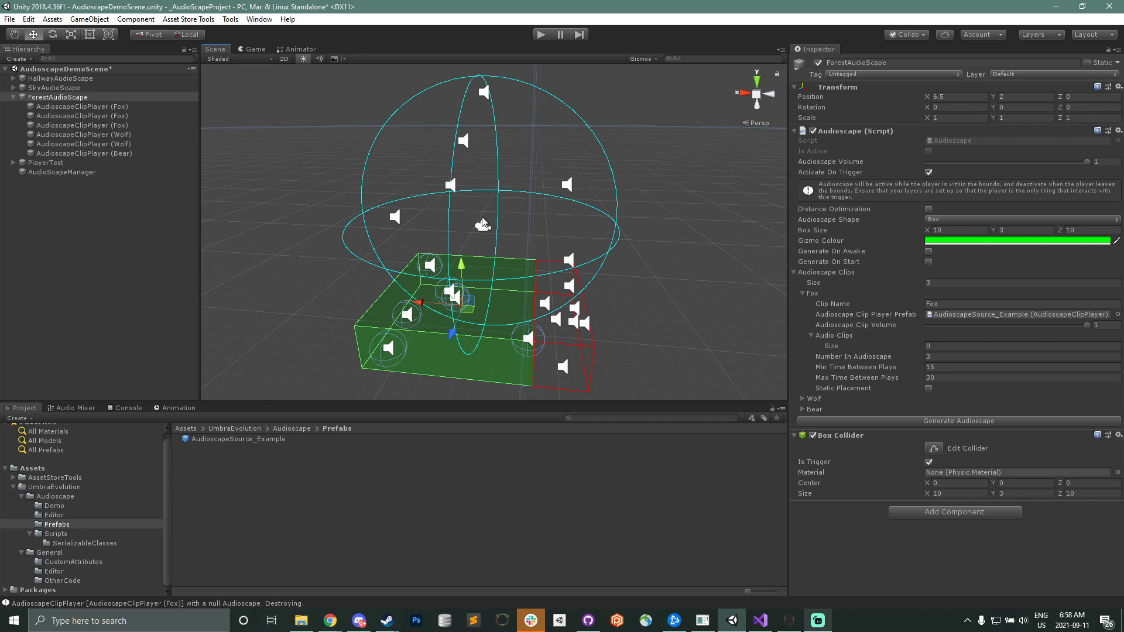
{"action": "middle_click_drag", "start_coordinate": [482, 223], "coordinate": [507, 224]}
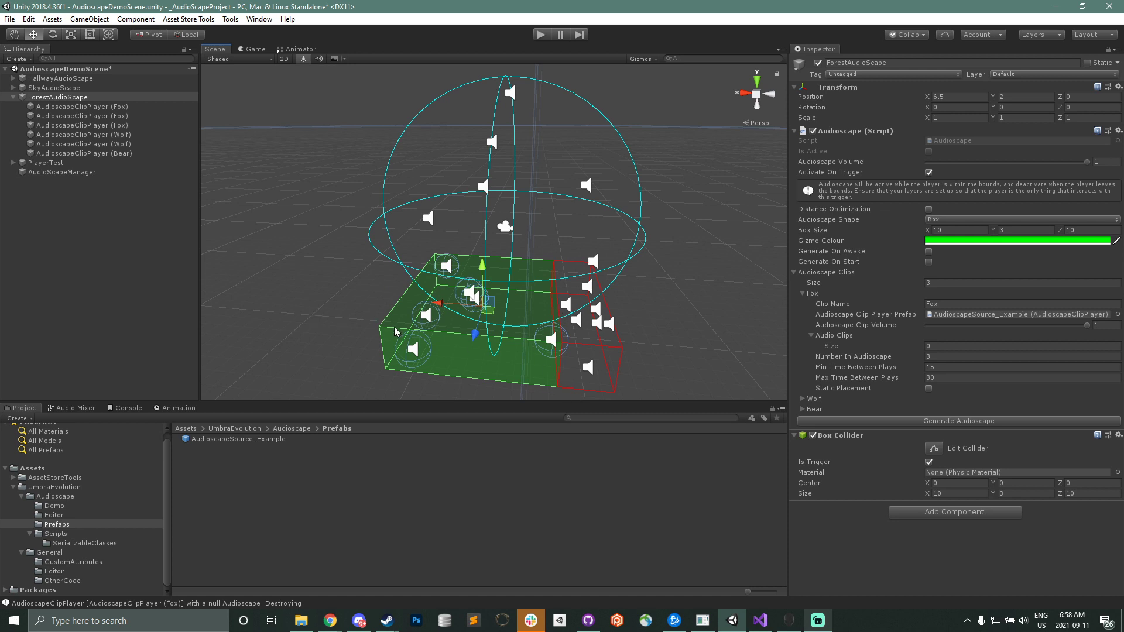
{"action": "middle_click_drag", "start_coordinate": [499, 268], "coordinate": [473, 255]}
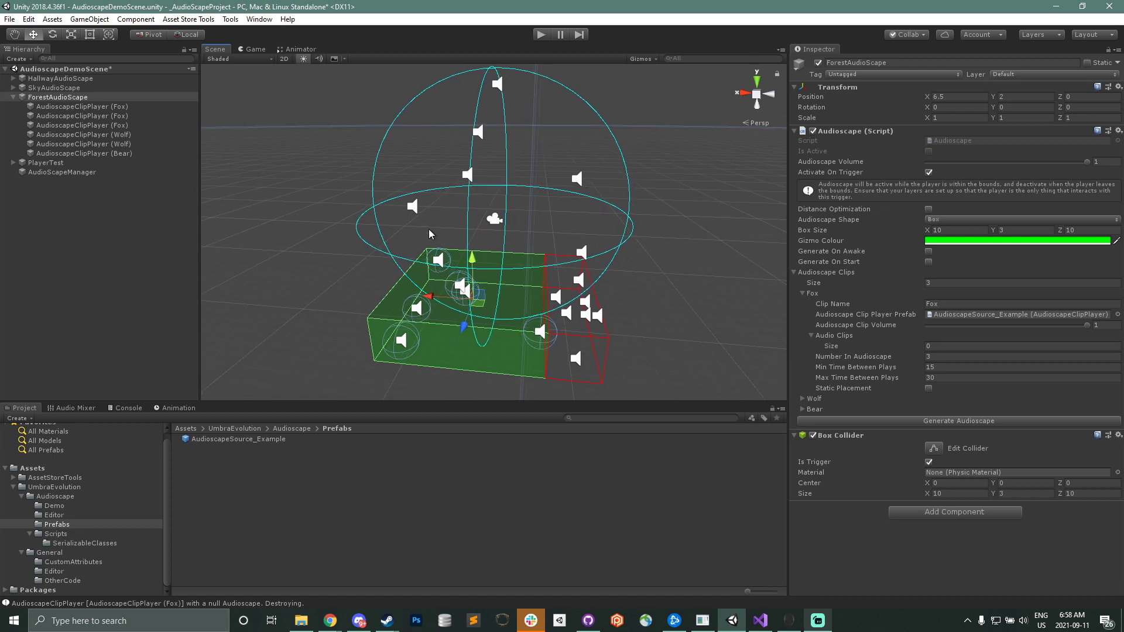
{"action": "right_click_drag", "start_coordinate": [473, 256], "coordinate": [419, 186]}
{"action": "left_click", "coordinate": [540, 35]}
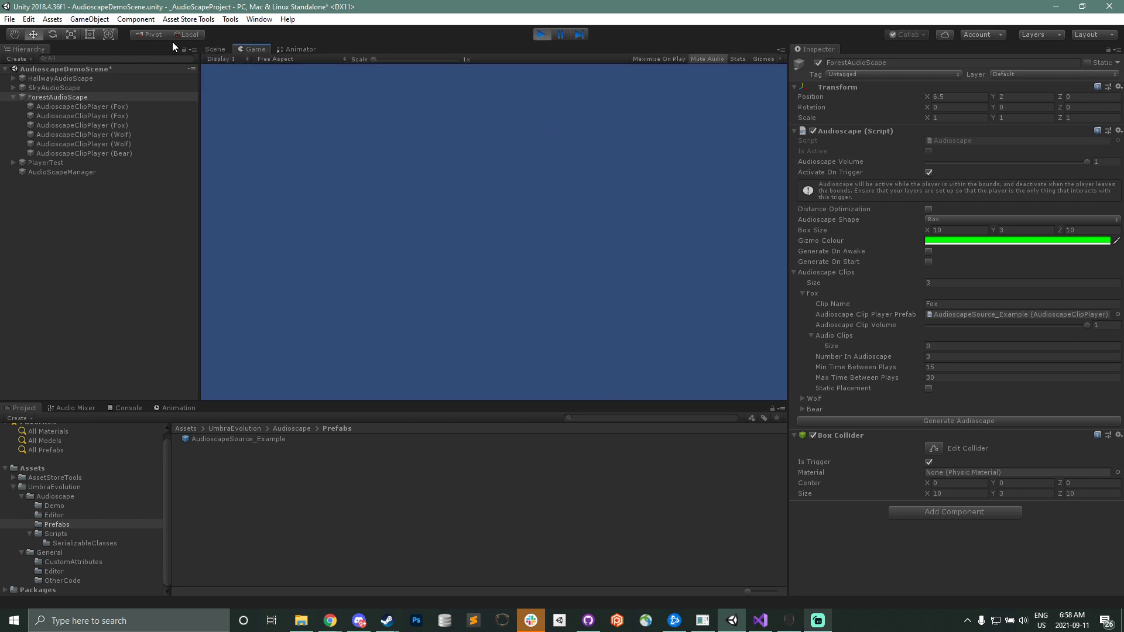
{"action": "left_click", "coordinate": [210, 49]}
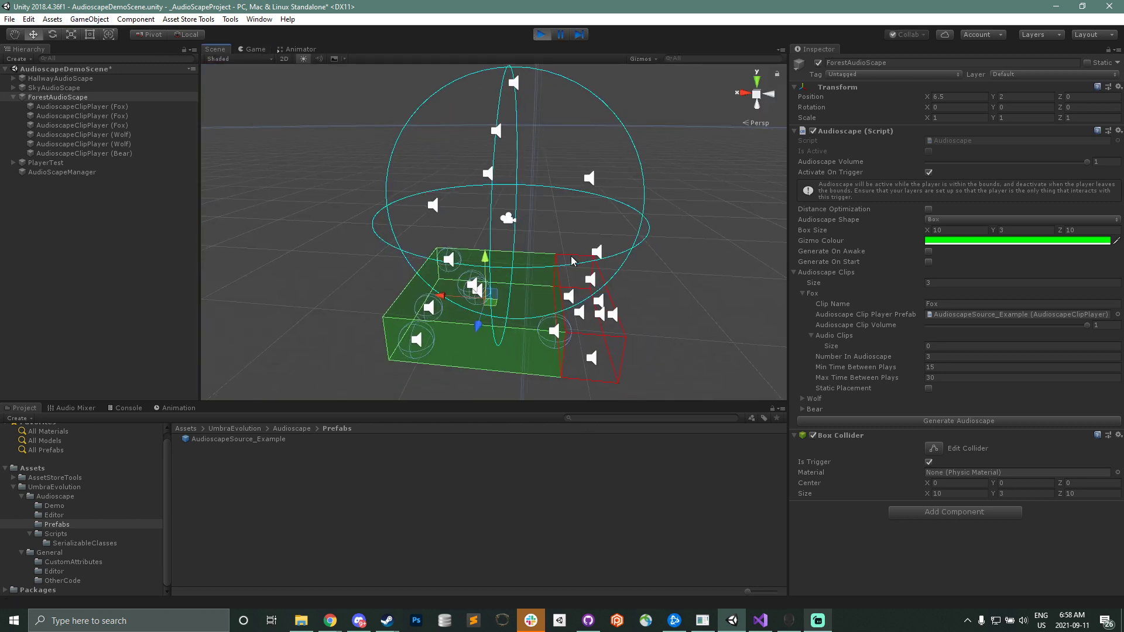
{"action": "middle_click_drag", "start_coordinate": [477, 294], "coordinate": [449, 290]}
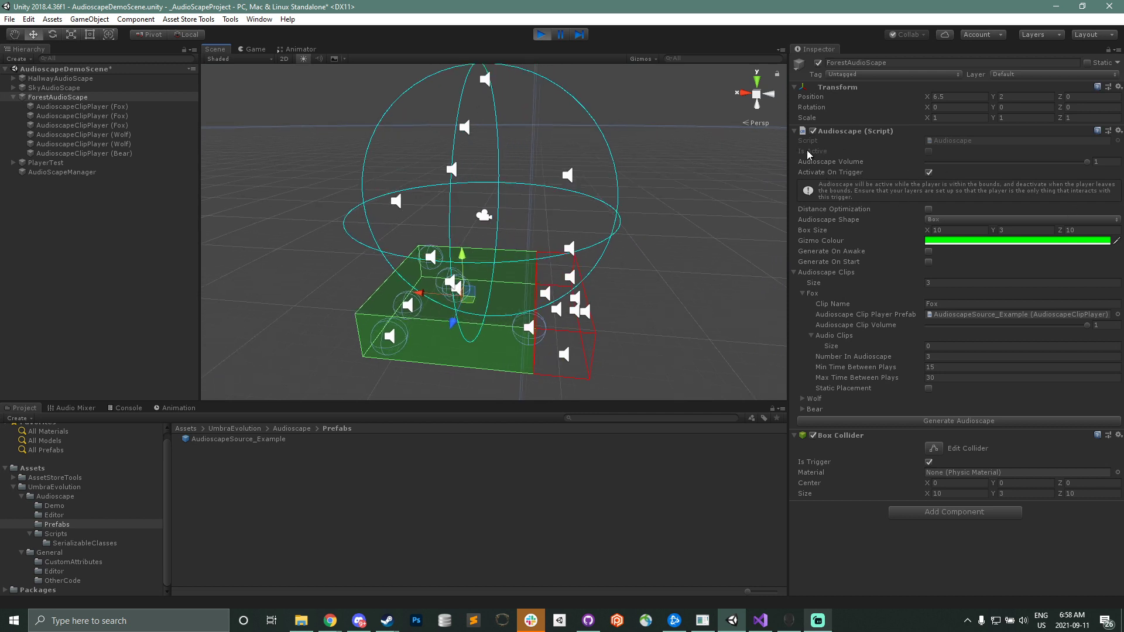
- Lower PlayerTest into ForestAudioScape's green box, to about Y 3.06, and check ForestAudioScape's Is Active state
{"action": "left_click", "coordinate": [54, 163]}
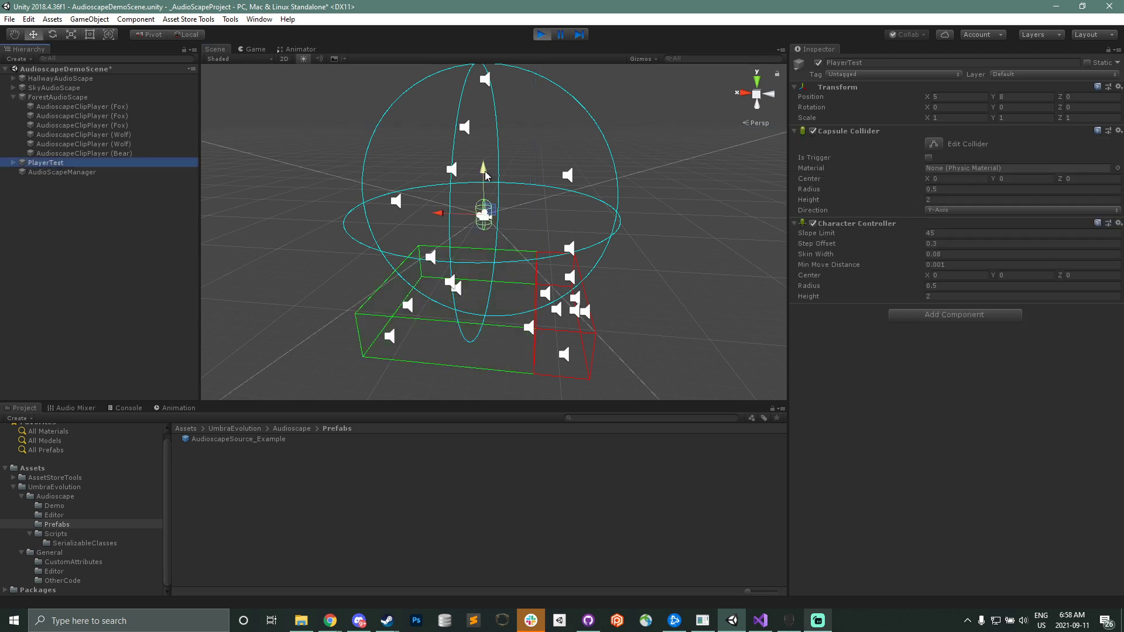
{"action": "left_click_drag", "start_coordinate": [485, 174], "coordinate": [427, 241]}
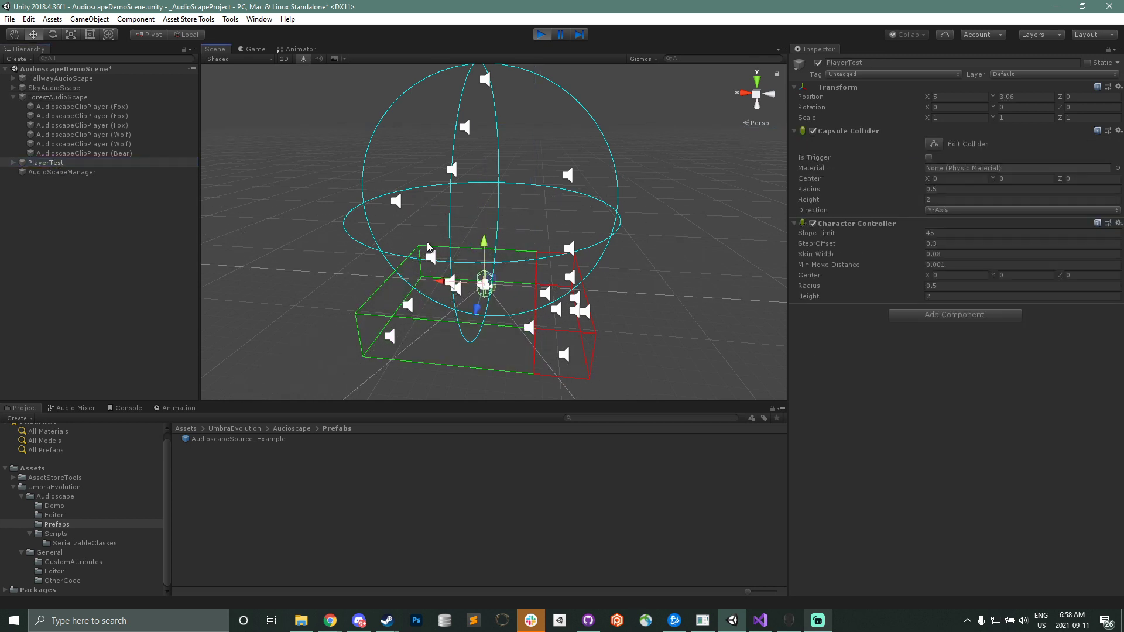
{"action": "left_click", "coordinate": [65, 97]}
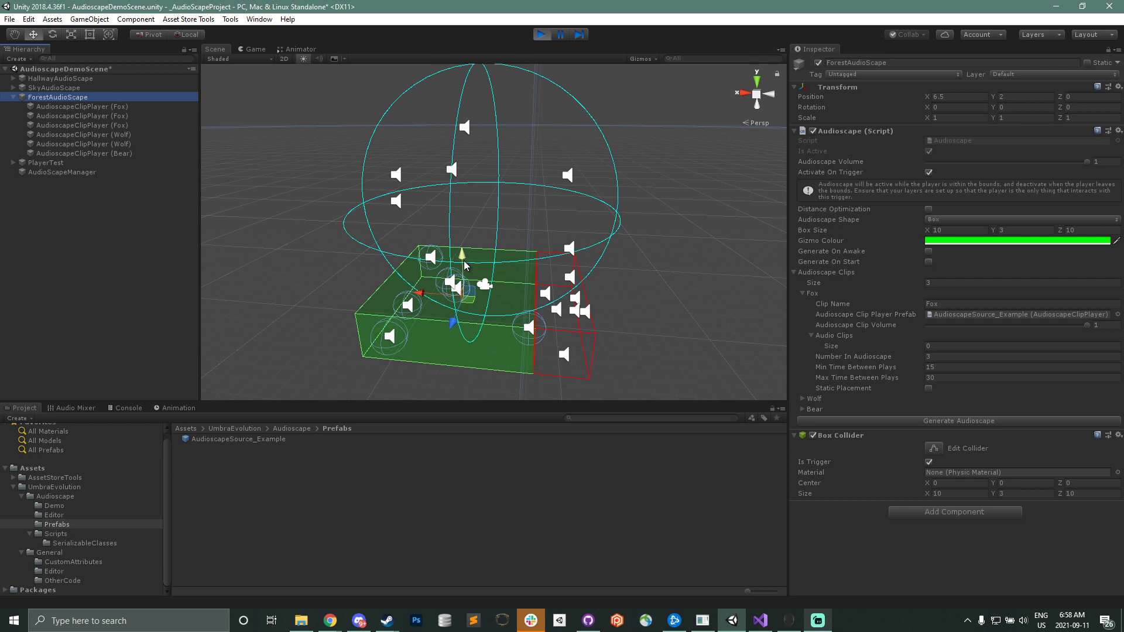
- Raise PlayerTest back out of ForestAudioScape's box and check ForestAudioScape's Is Active state again
{"action": "left_click", "coordinate": [82, 163]}
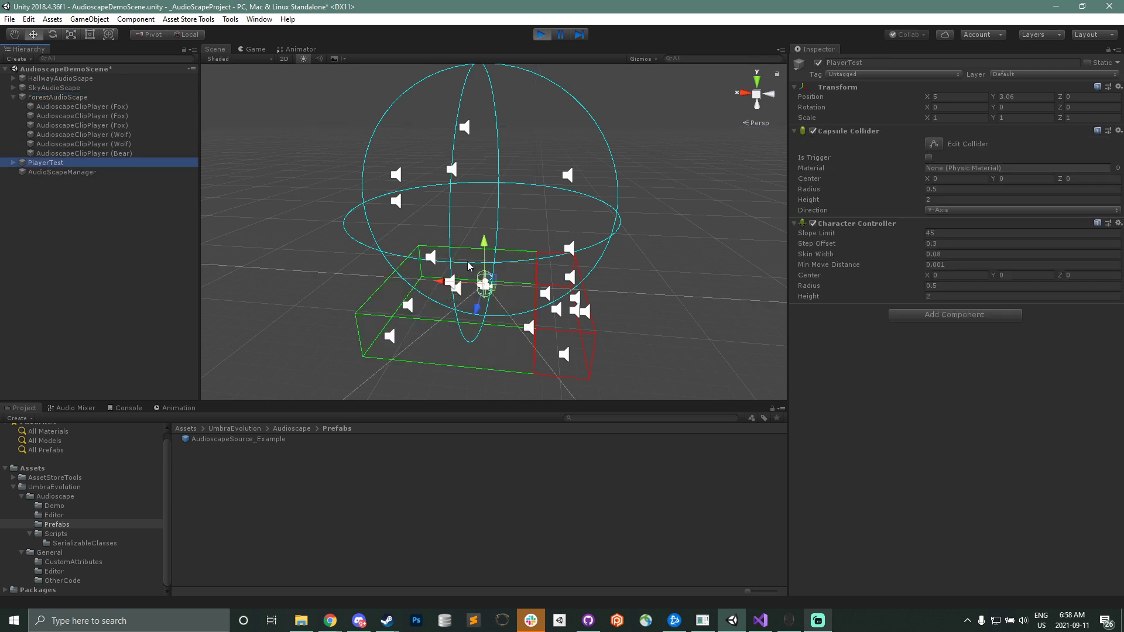
{"action": "left_click", "coordinate": [477, 287]}
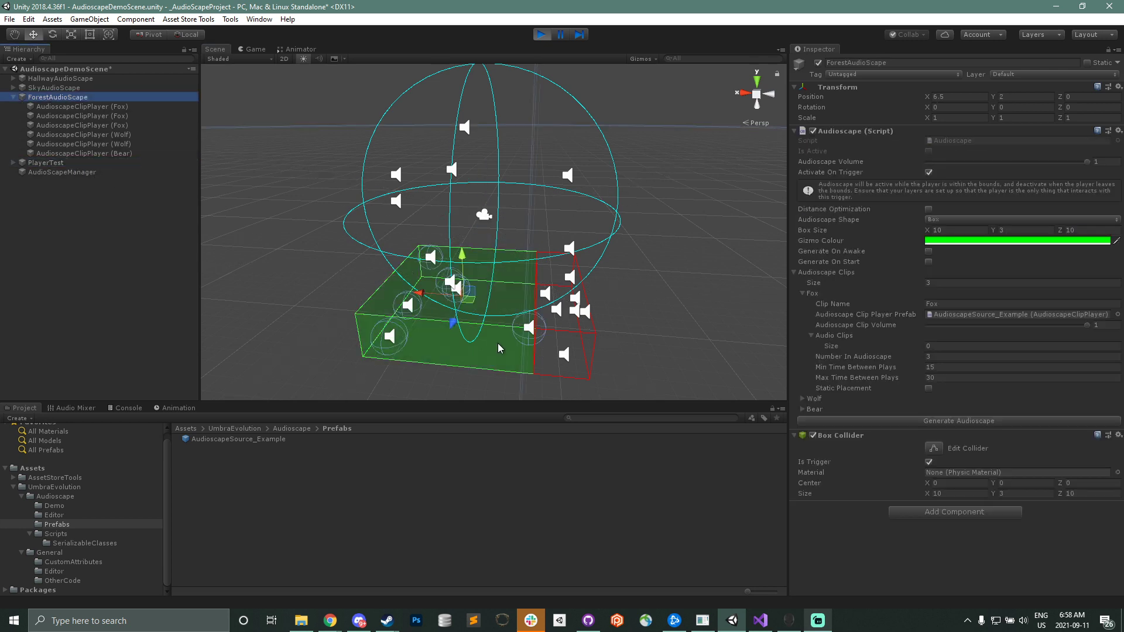